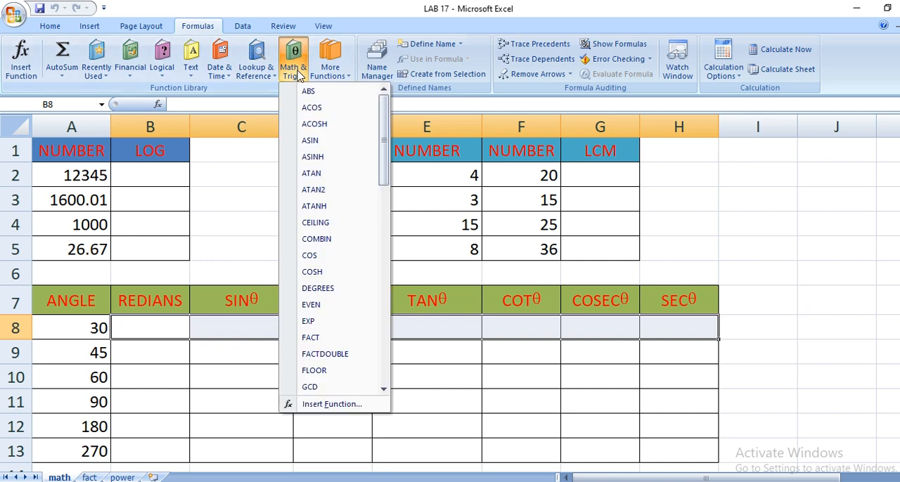
click(294, 63)
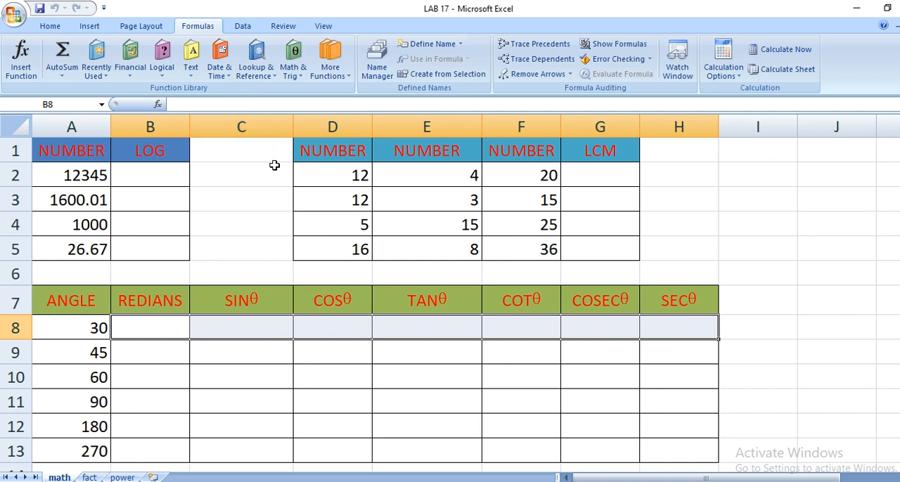
Look through the full list of math and trigonometry functions, from ABS to TRUNC.
click(292, 70)
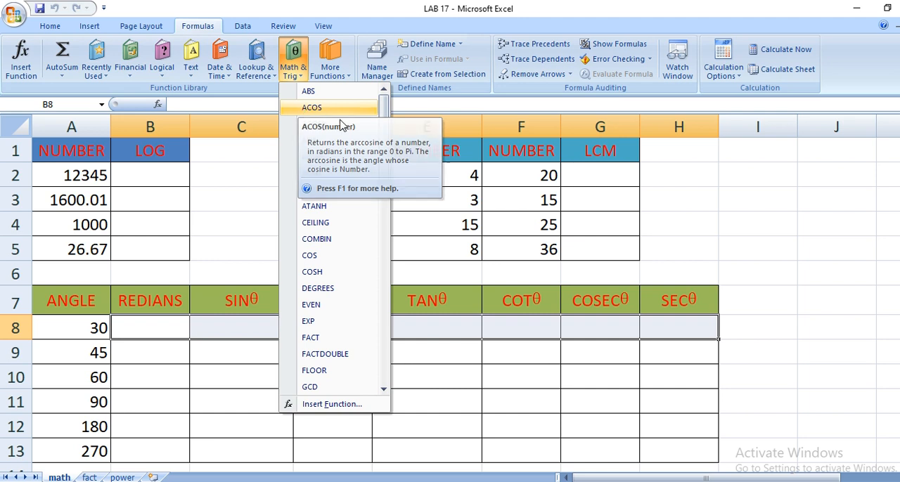
scroll(362, 221, down, 2)
scroll(362, 220, down, 11)
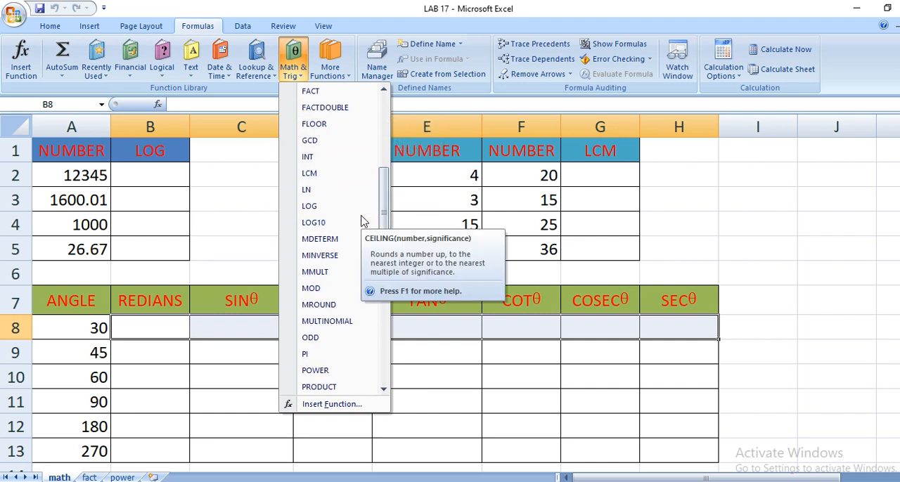
scroll(361, 221, down, 1)
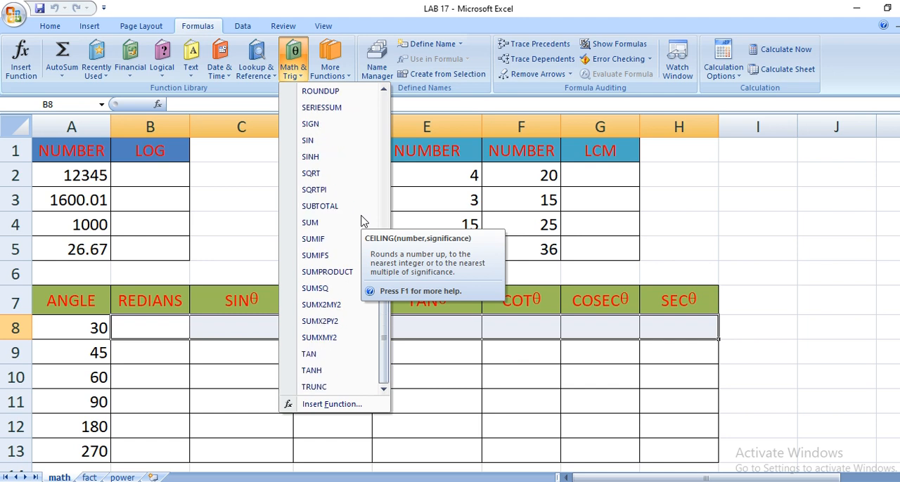
scroll(362, 221, up, 14)
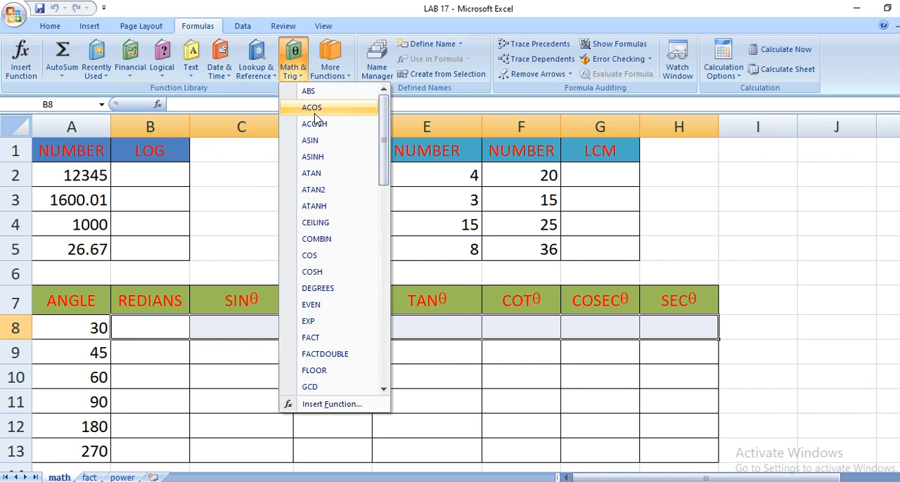
scroll(345, 256, down, 3)
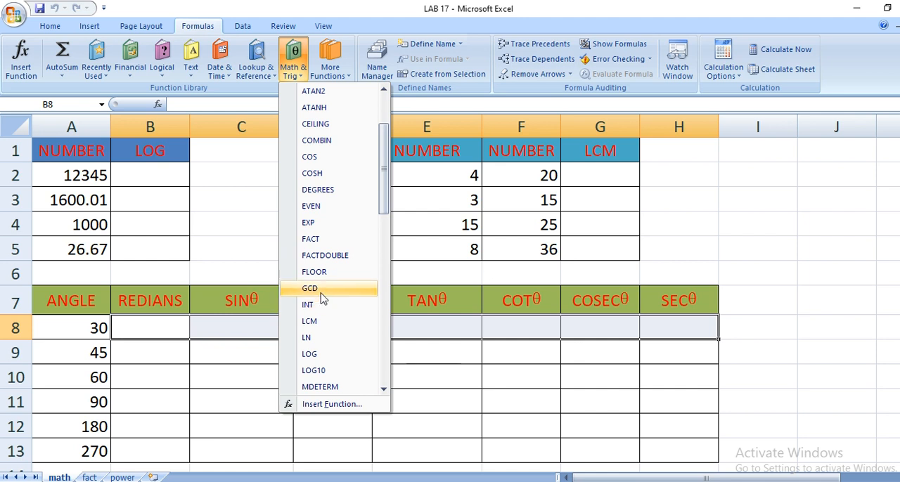
scroll(333, 363, down, 2)
scroll(334, 363, down, 2)
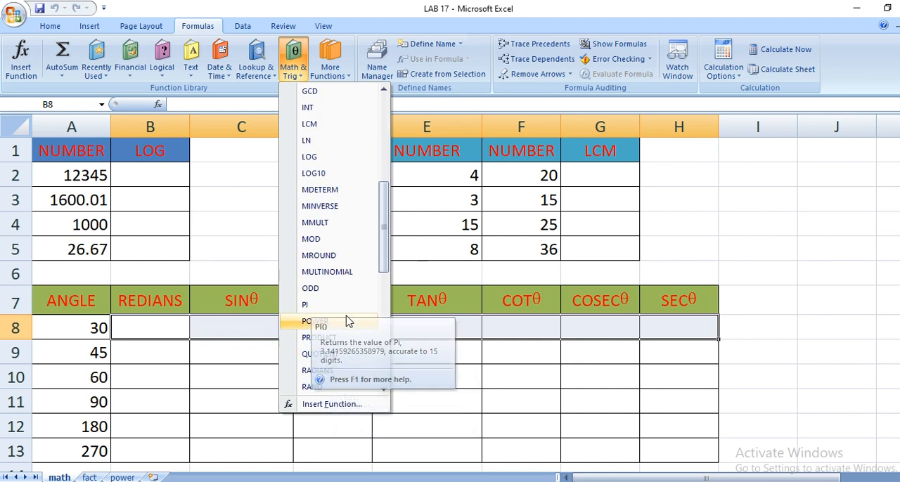
scroll(345, 336, down, 2)
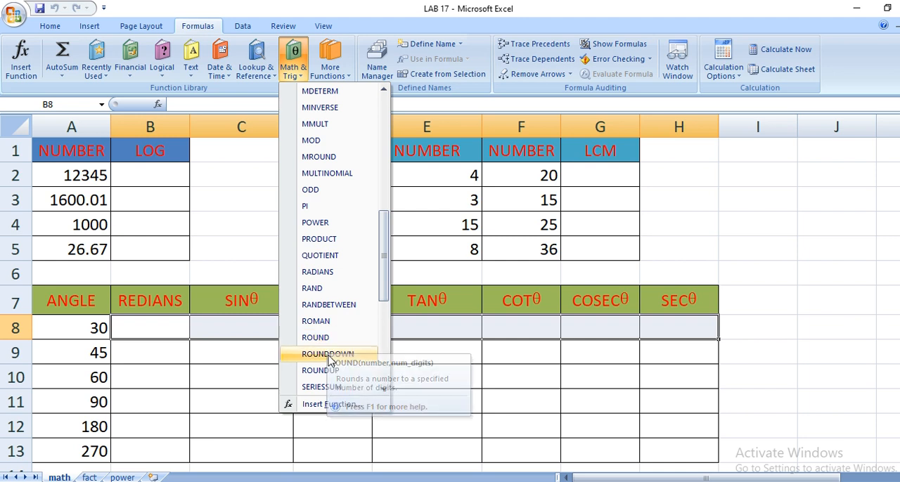
scroll(324, 352, down, 2)
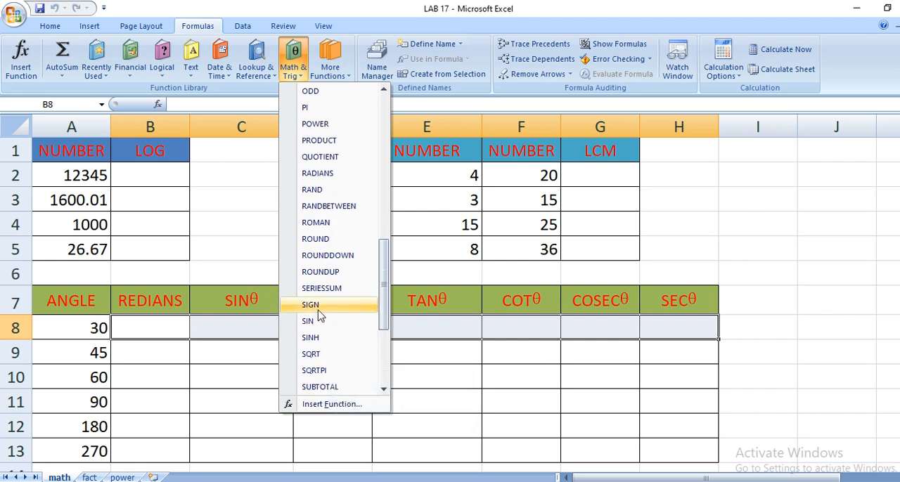
scroll(310, 341, down, 2)
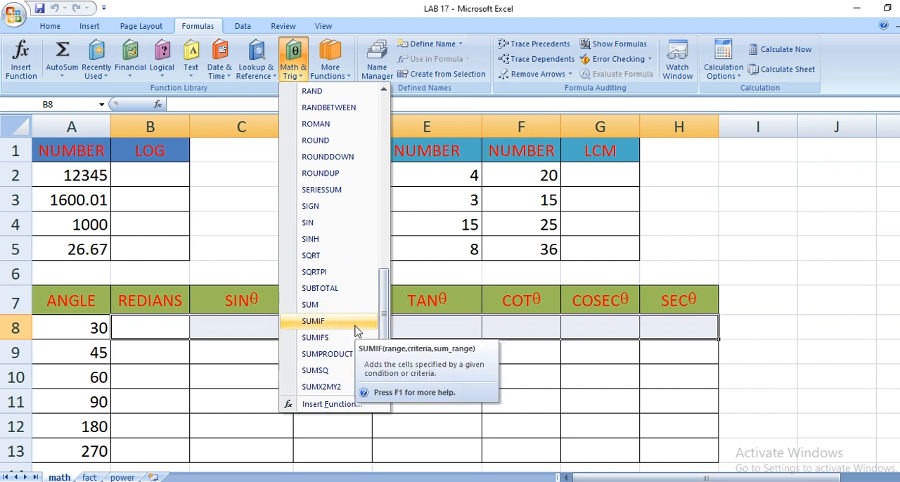
scroll(357, 332, down, 1)
scroll(356, 332, down, 1)
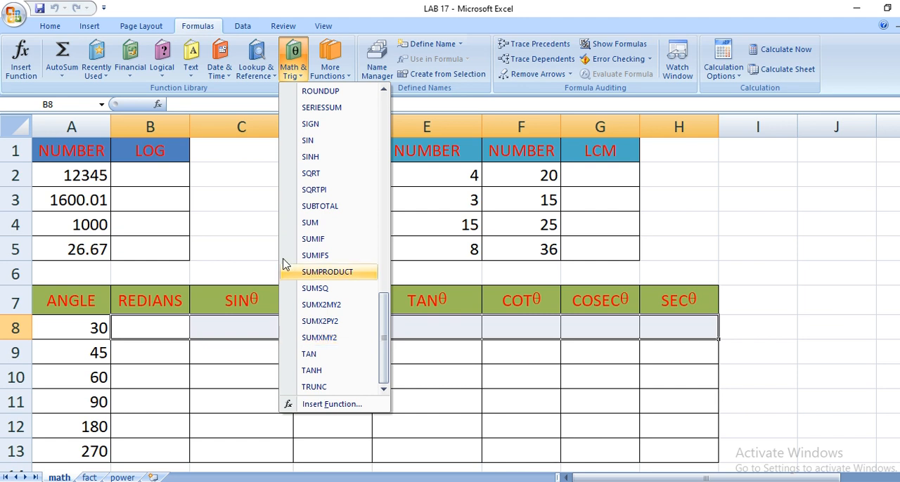
click(296, 71)
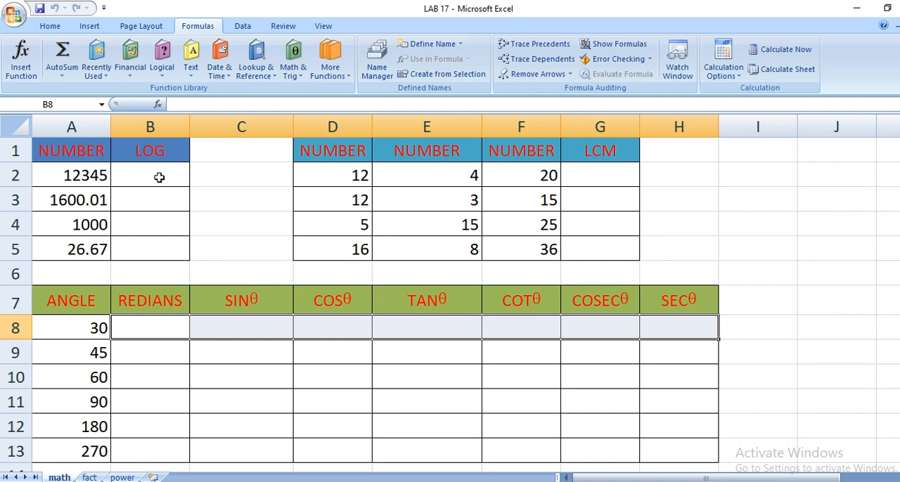
Insert the LOG10 function in cell B2, using the number in A2 as its argument.
click(159, 178)
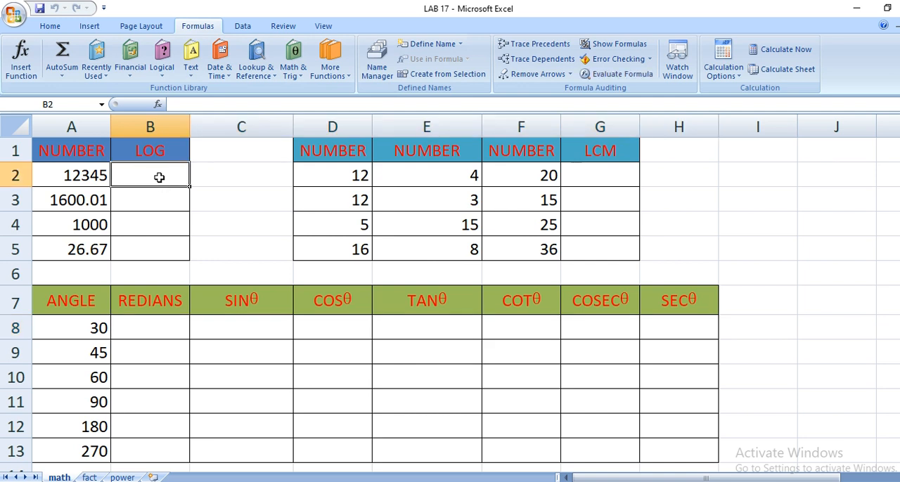
drag(76, 153, 73, 197)
click(69, 181)
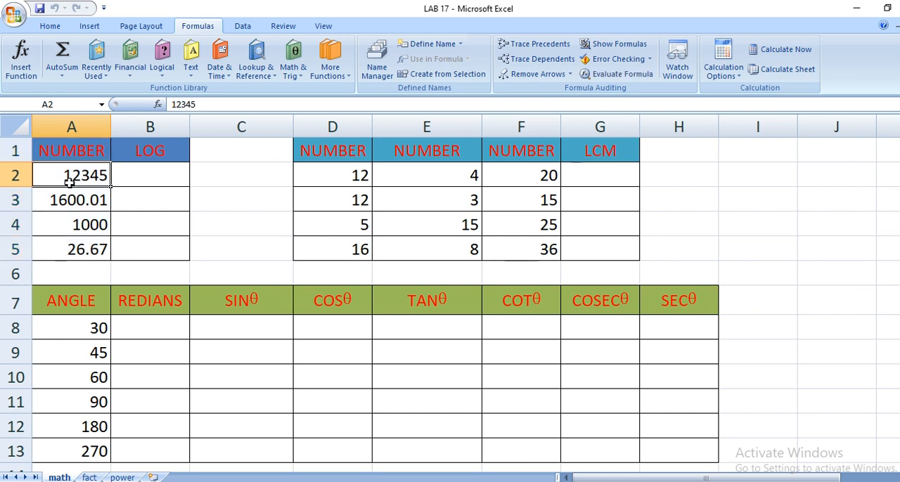
click(151, 181)
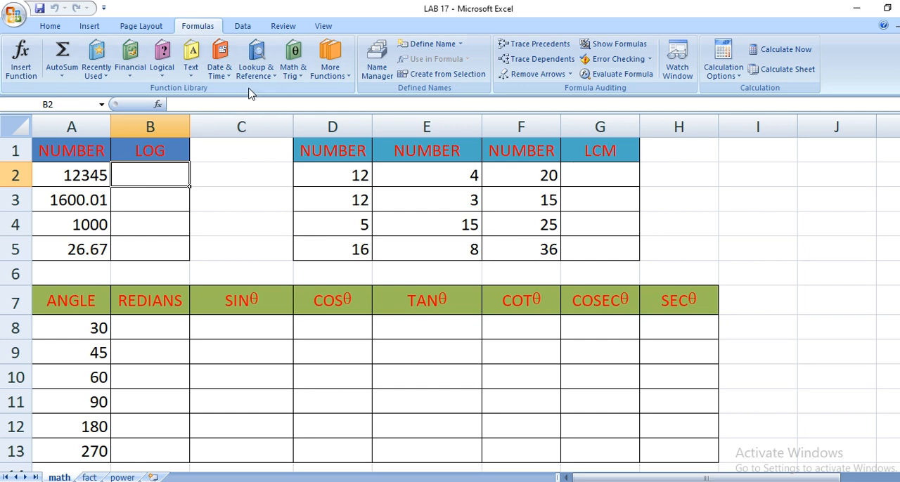
click(295, 79)
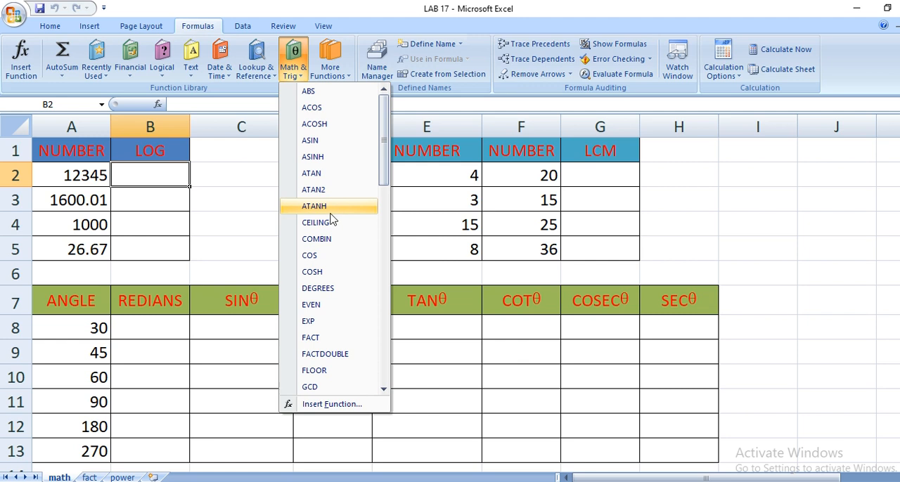
scroll(327, 211, down, 4)
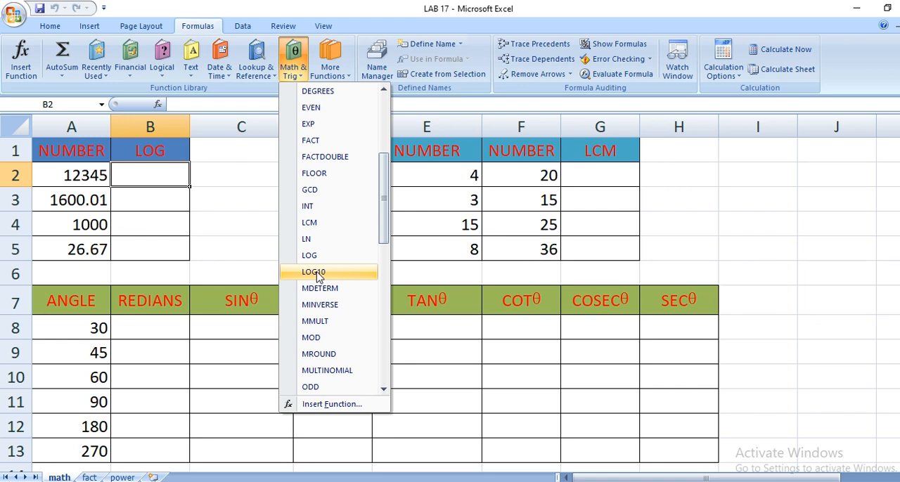
click(313, 273)
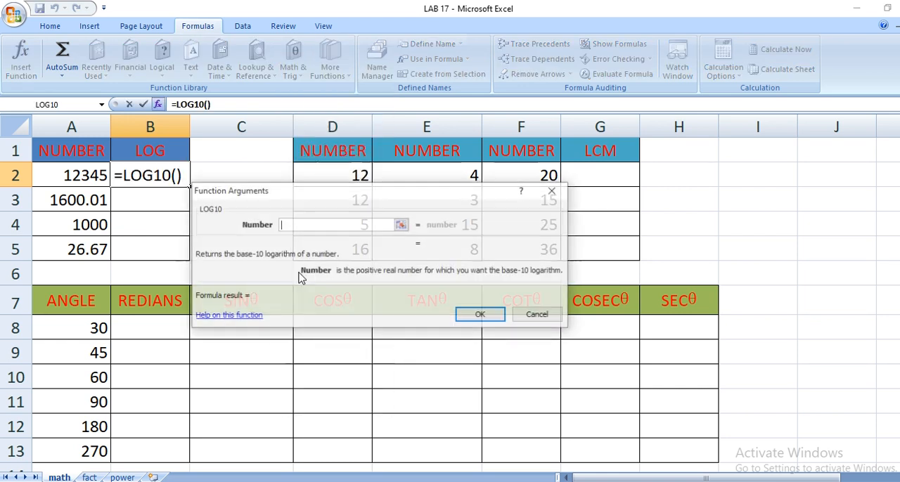
click(59, 174)
click(481, 315)
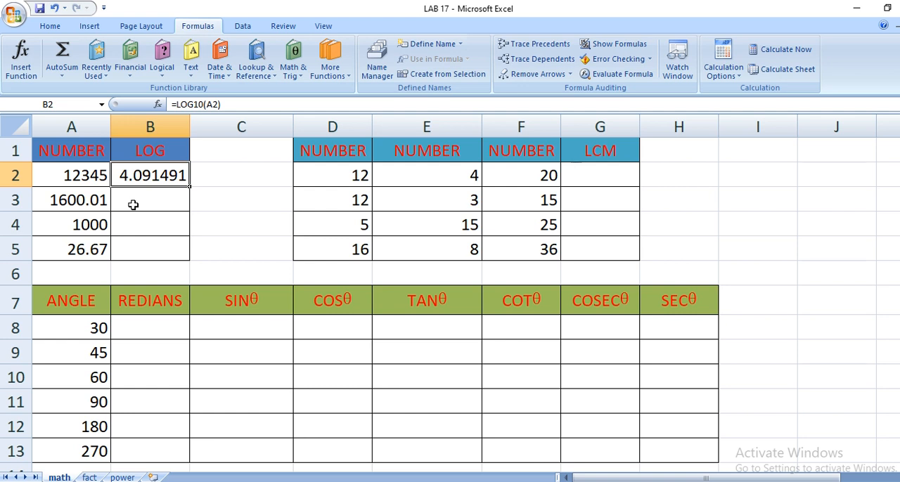
Write the formula =LOG10(A2) directly into cell B2 and accept it.
text(=log)
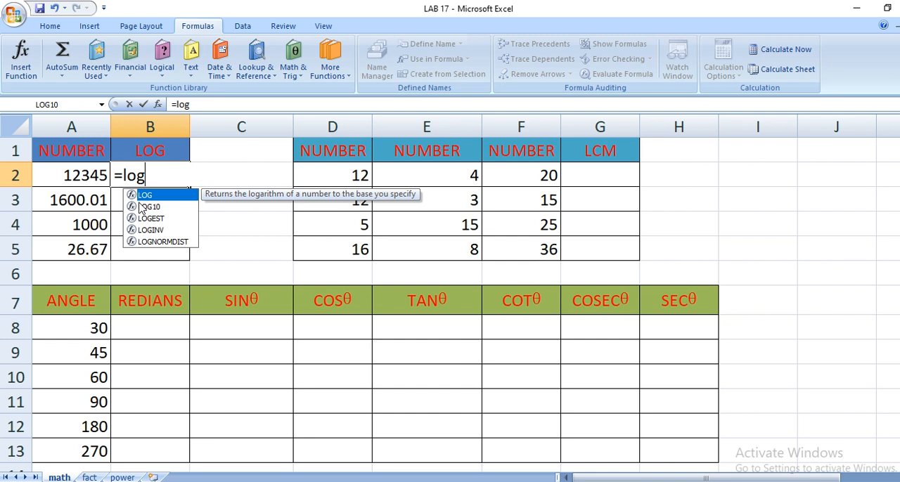
double_click(144, 207)
click(83, 174)
key(Return)
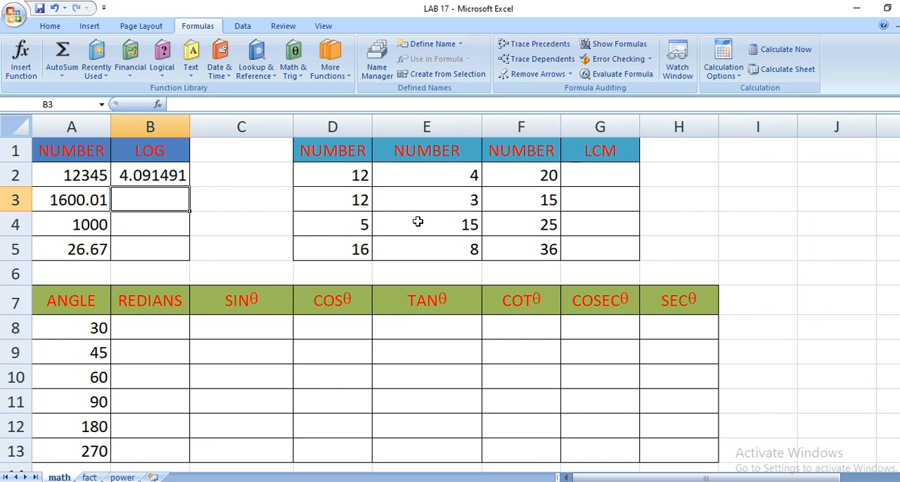
click(602, 173)
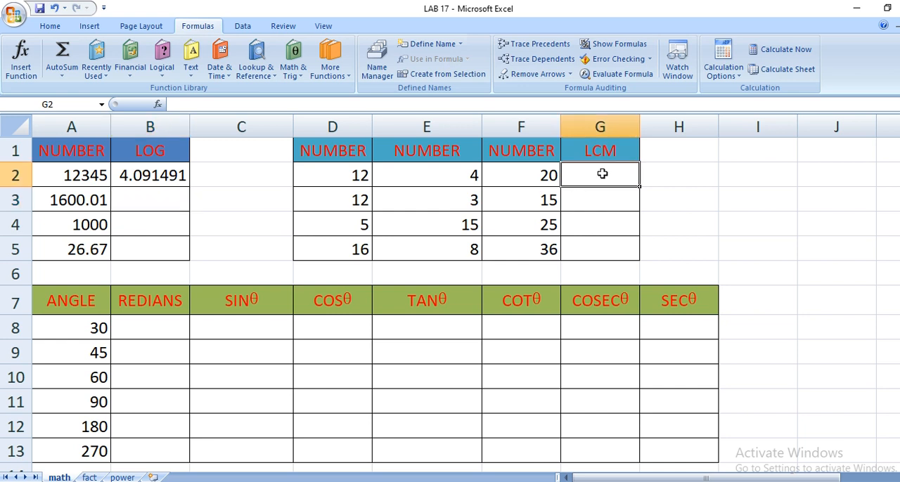
click(302, 72)
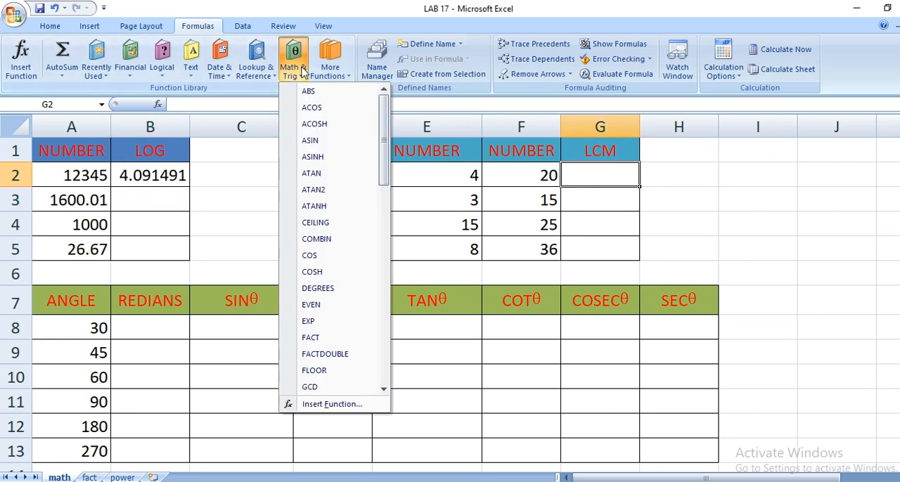
scroll(327, 383, down, 3)
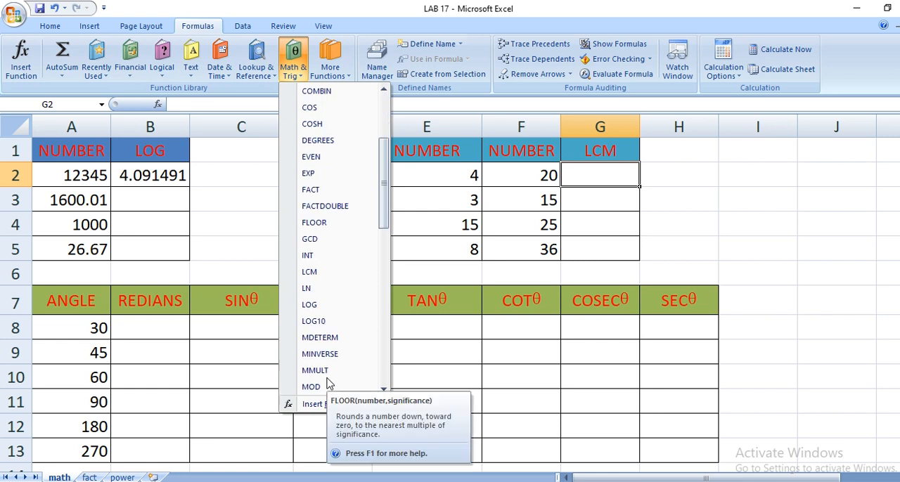
click(313, 277)
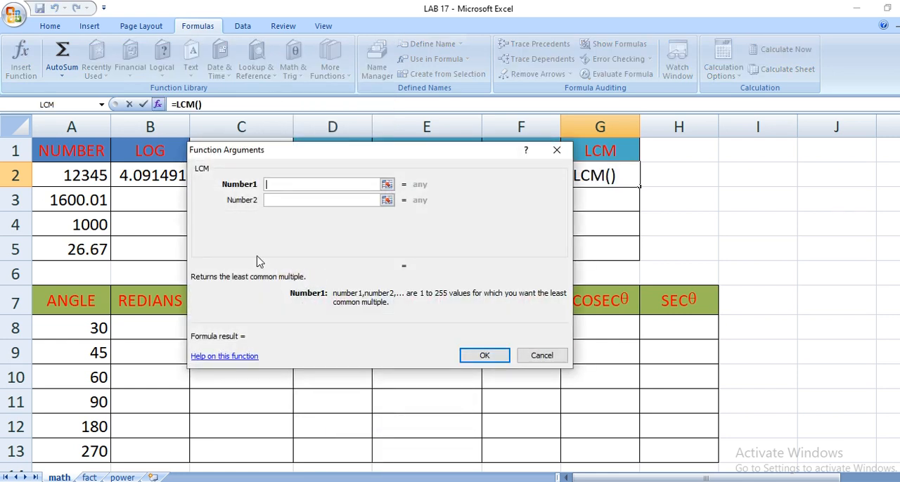
drag(301, 150, 337, 233)
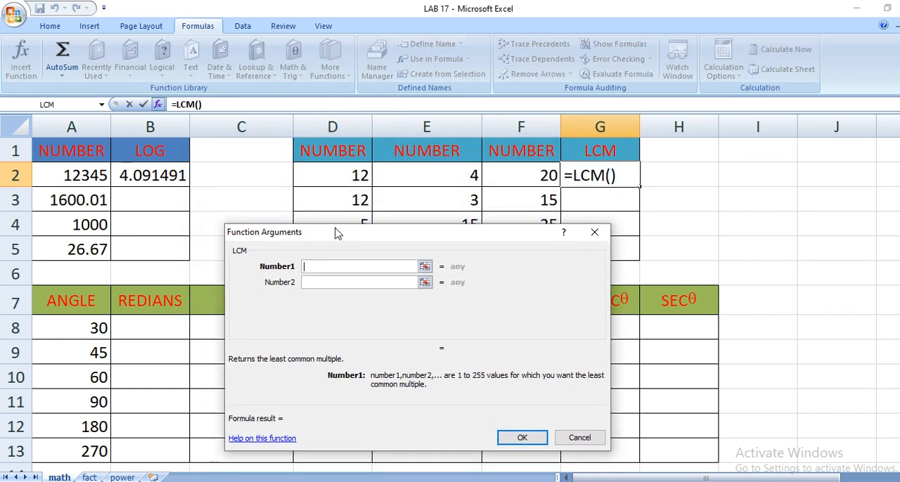
click(582, 437)
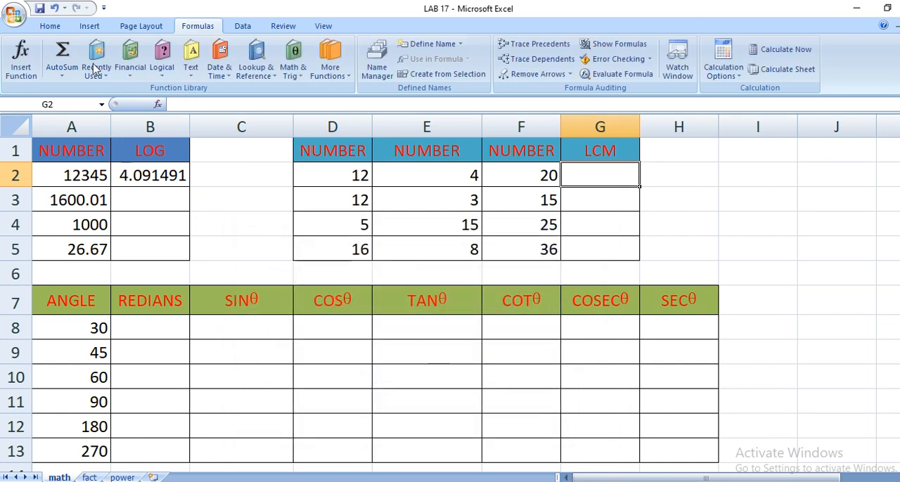
Insert the LCM function in cell G2 with the range D2:F2 as its argument.
click(292, 62)
scroll(324, 370, down, 5)
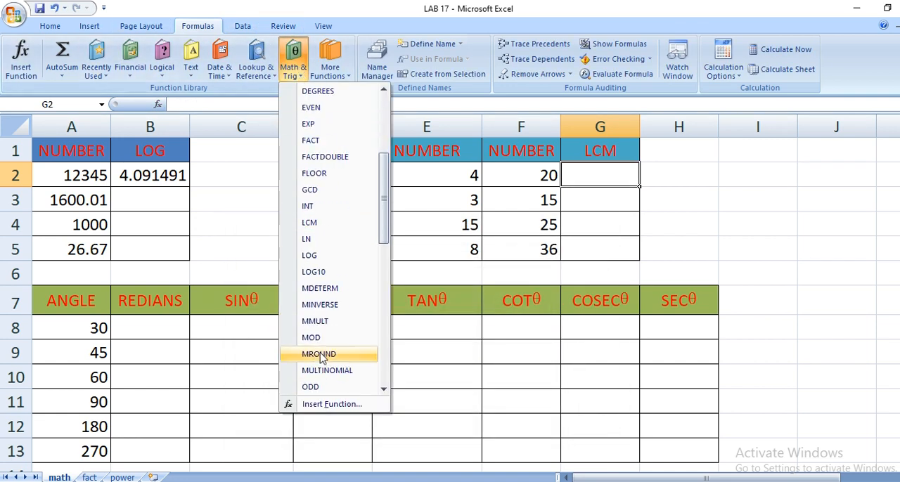
click(309, 224)
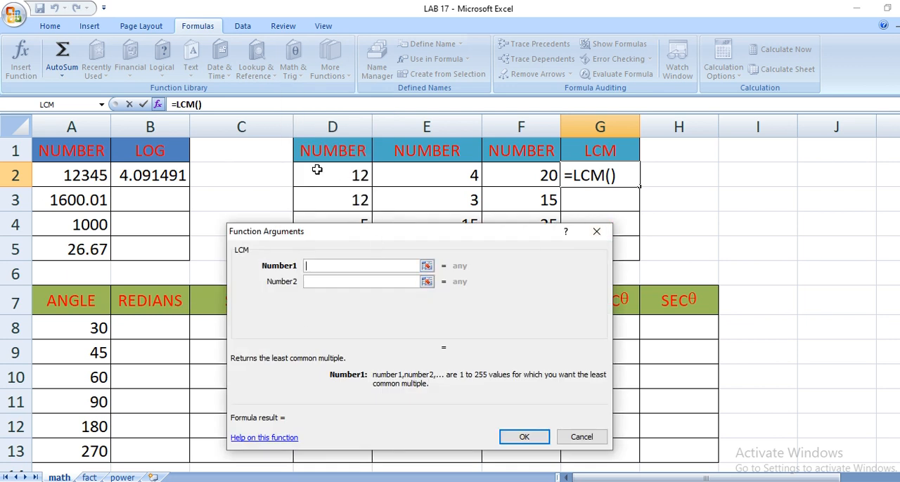
drag(317, 170, 519, 171)
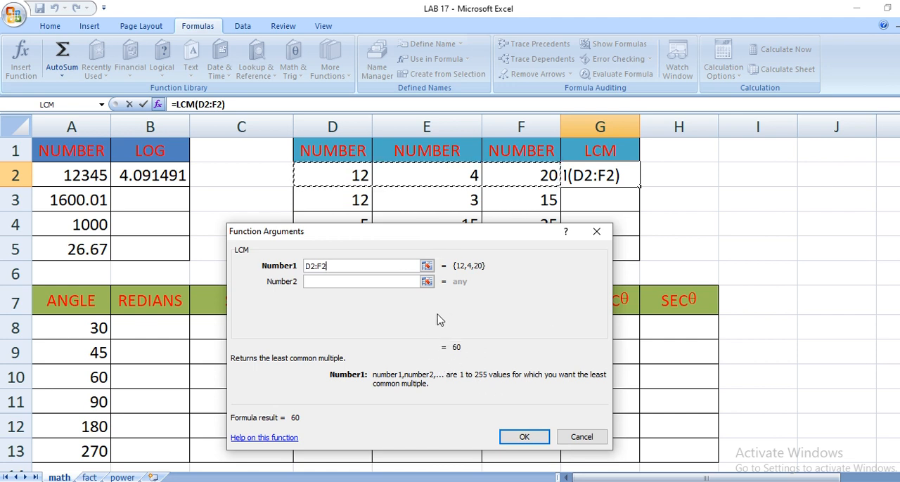
click(526, 438)
Write an LCM formula for the range D3:F3 directly into cell G3.
click(611, 203)
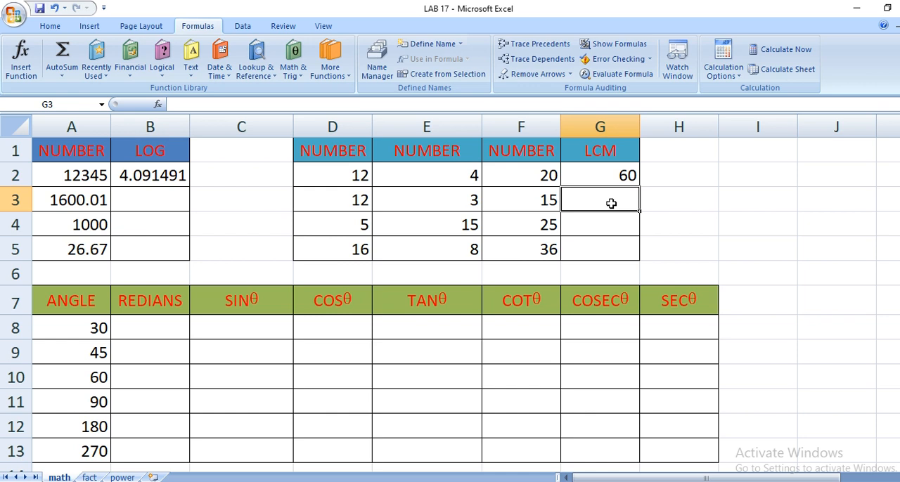
text(=lc)
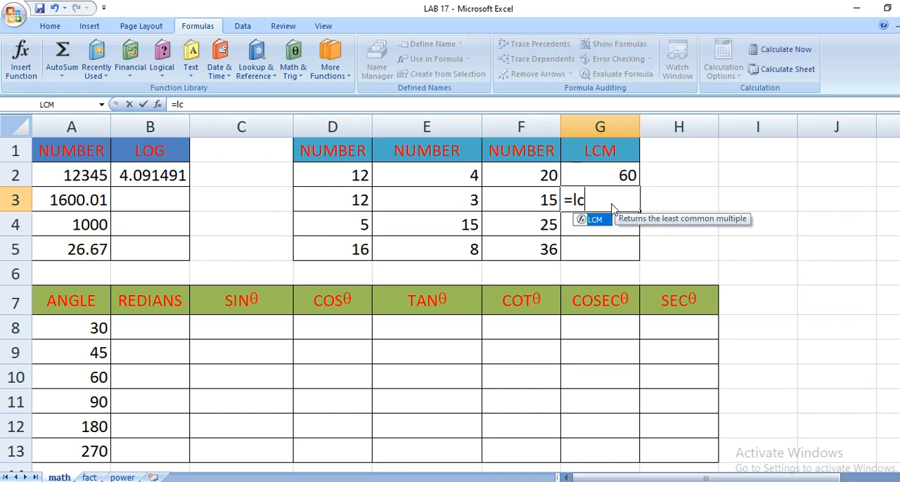
double_click(595, 219)
click(346, 200)
drag(347, 200, 525, 194)
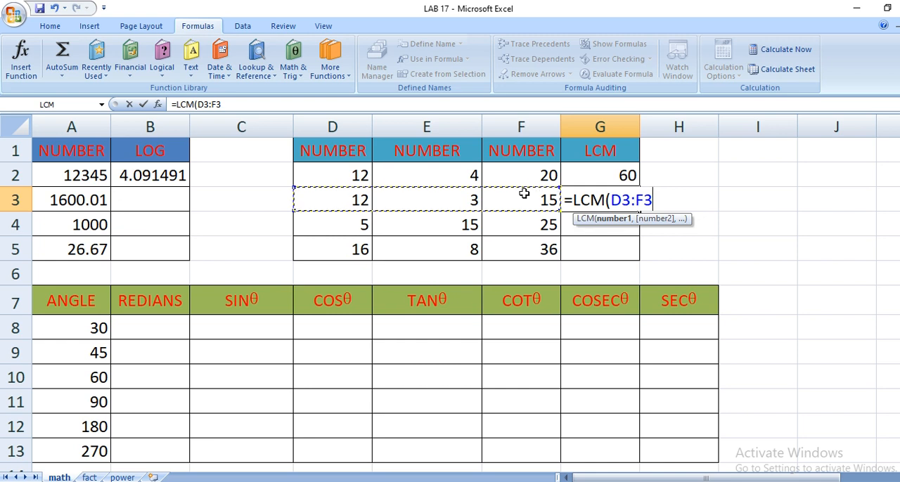
key(Return)
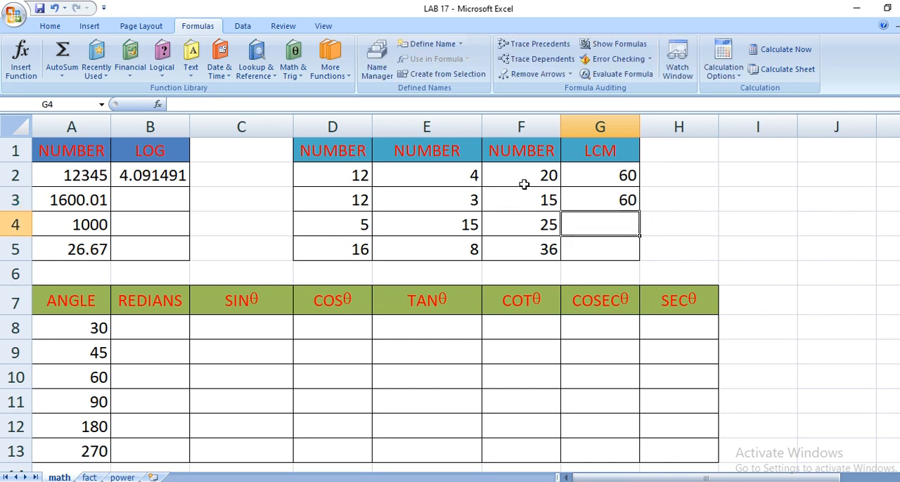
Insert the GCD function in cell H2 with the range D2:F2 as its argument.
click(659, 178)
click(293, 62)
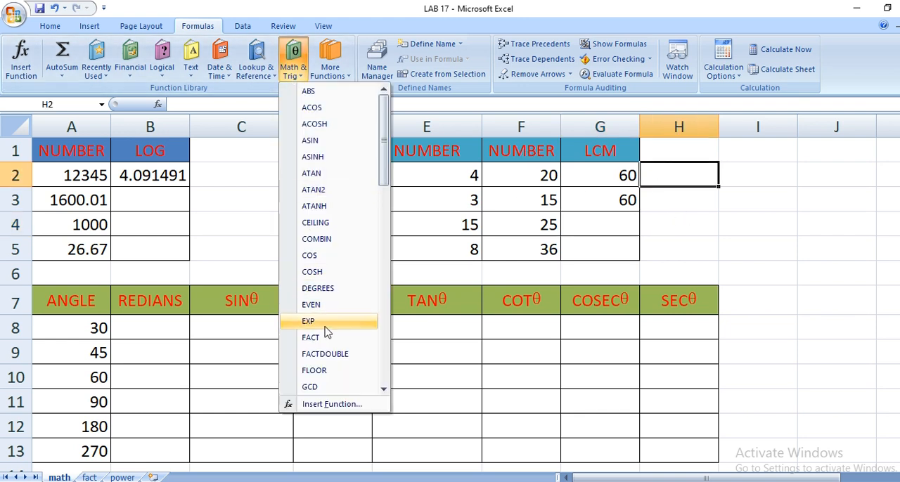
click(311, 386)
drag(334, 175, 546, 175)
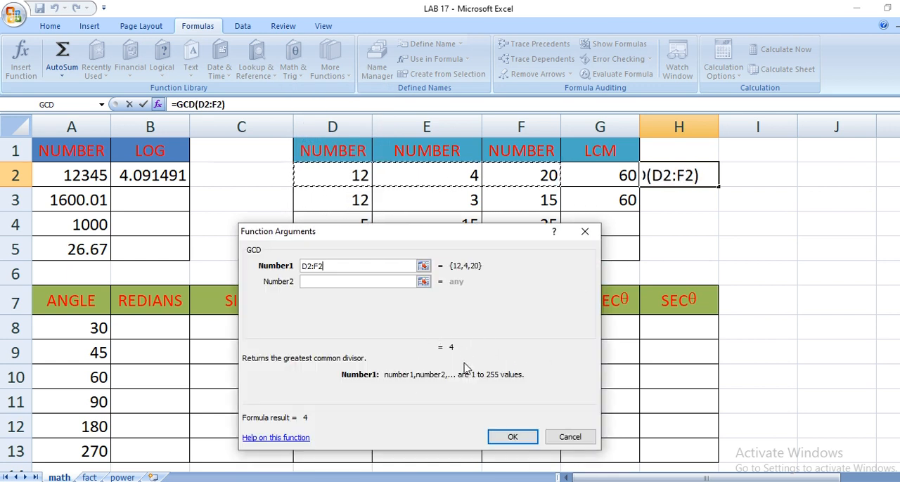
click(501, 438)
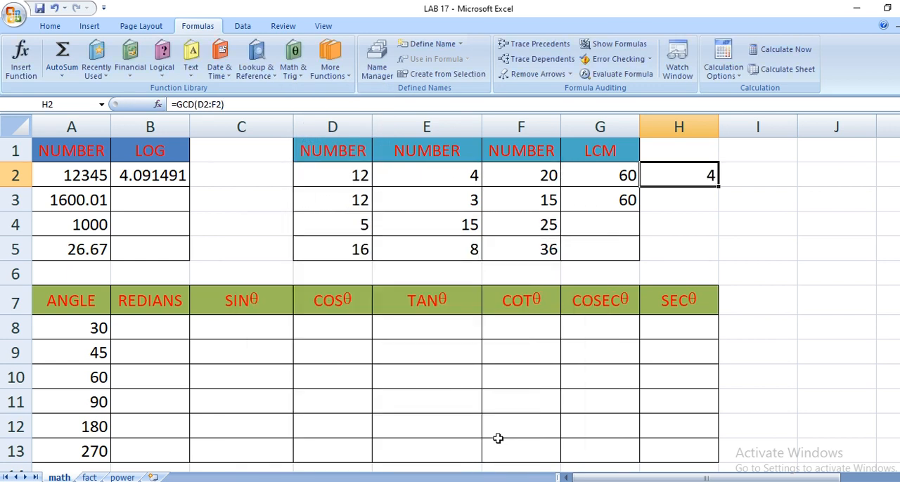
click(159, 329)
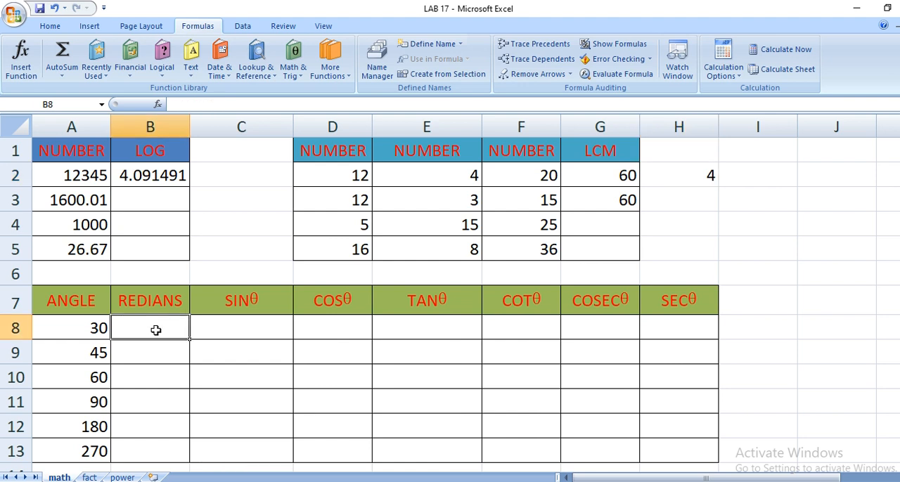
click(229, 330)
click(411, 334)
click(337, 333)
click(215, 330)
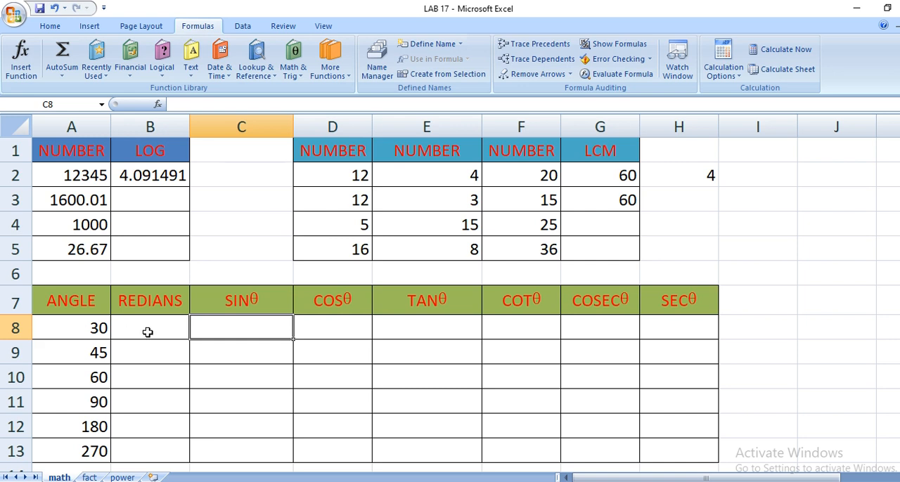
click(148, 331)
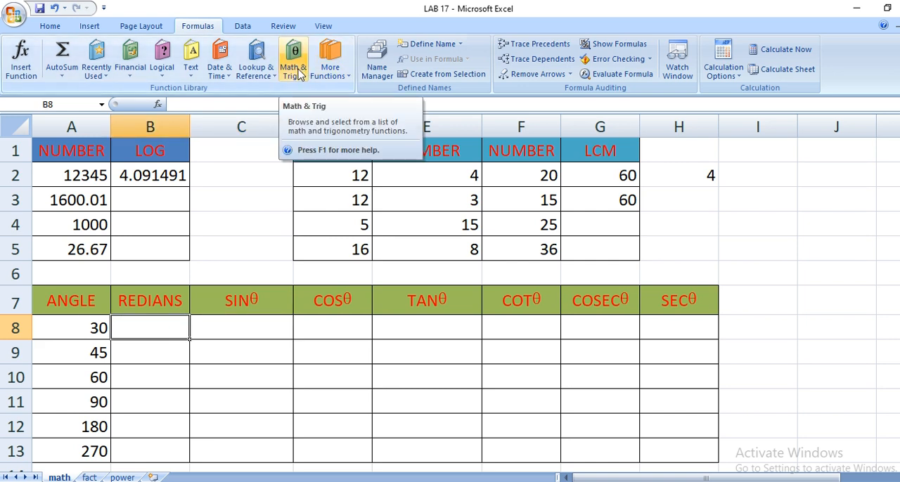
click(300, 74)
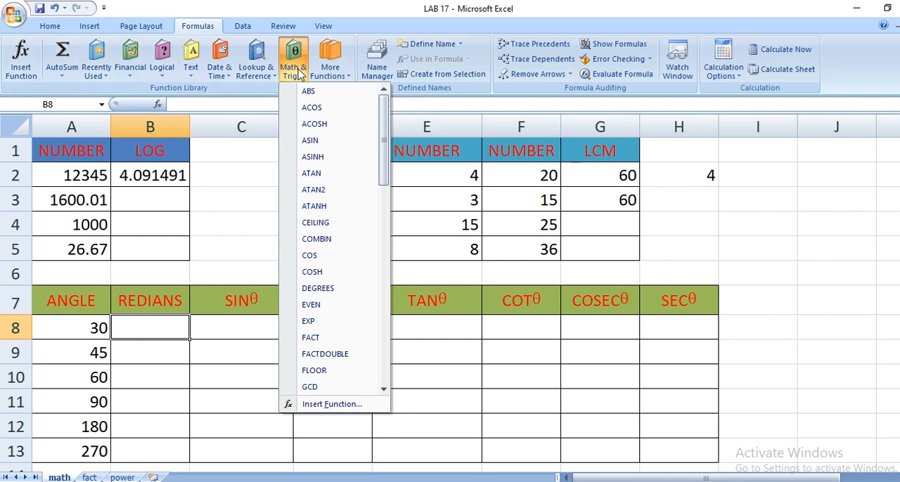
scroll(335, 257, down, 9)
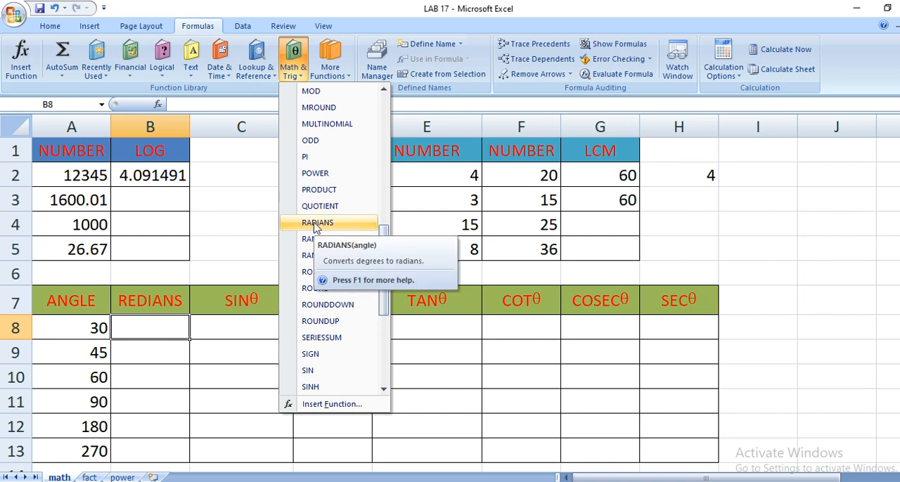
click(326, 371)
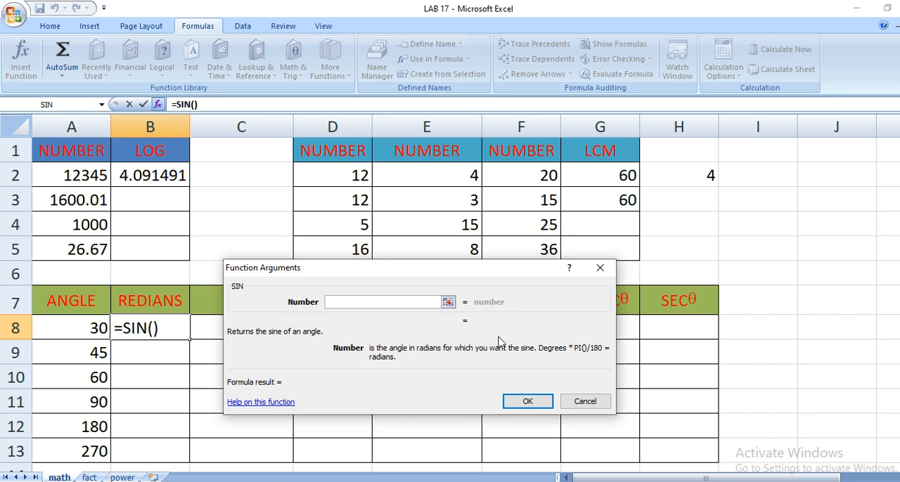
click(583, 403)
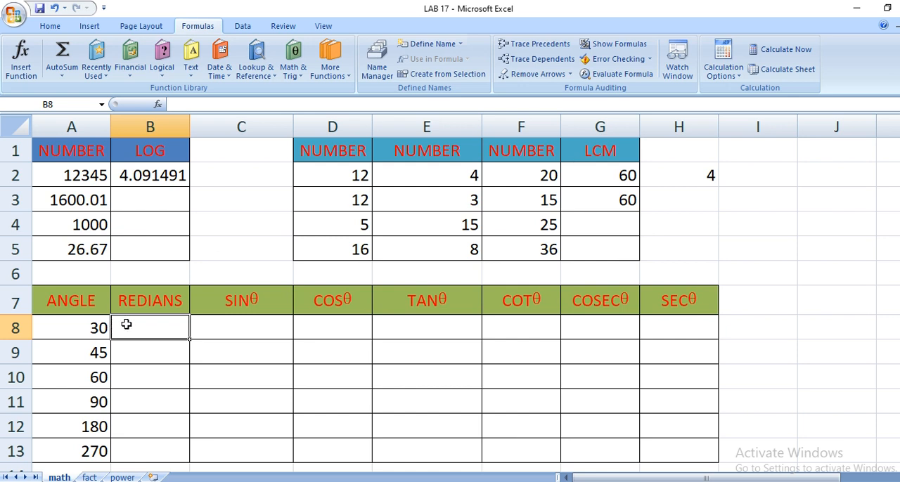
Insert the RADIANS function in cell B8 with the angle in A8 as its argument.
drag(66, 329, 66, 452)
click(151, 330)
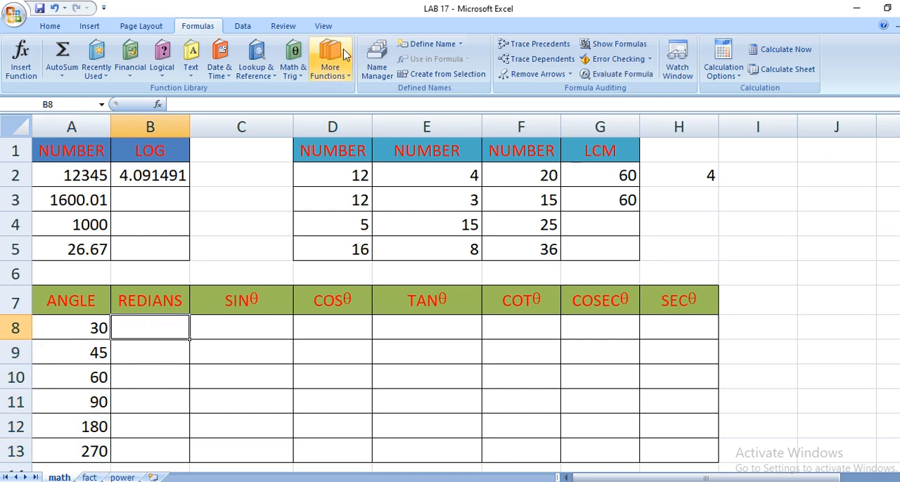
click(295, 66)
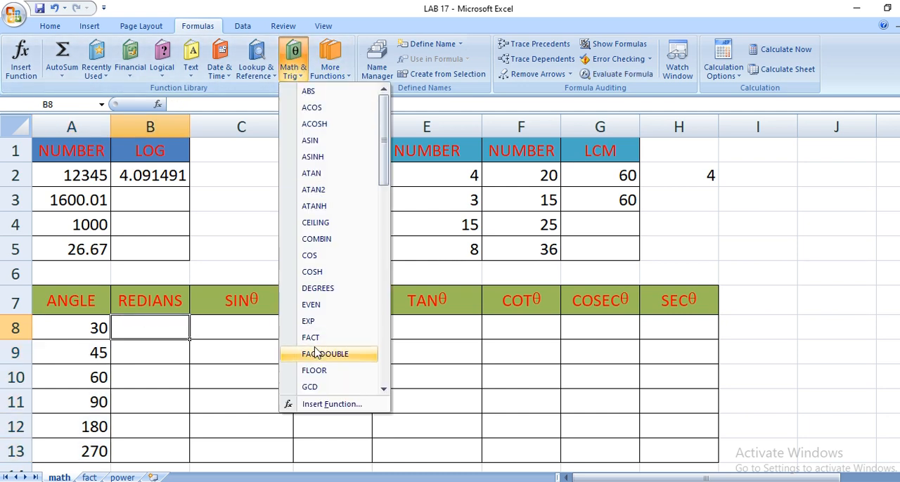
scroll(324, 353, down, 7)
click(318, 321)
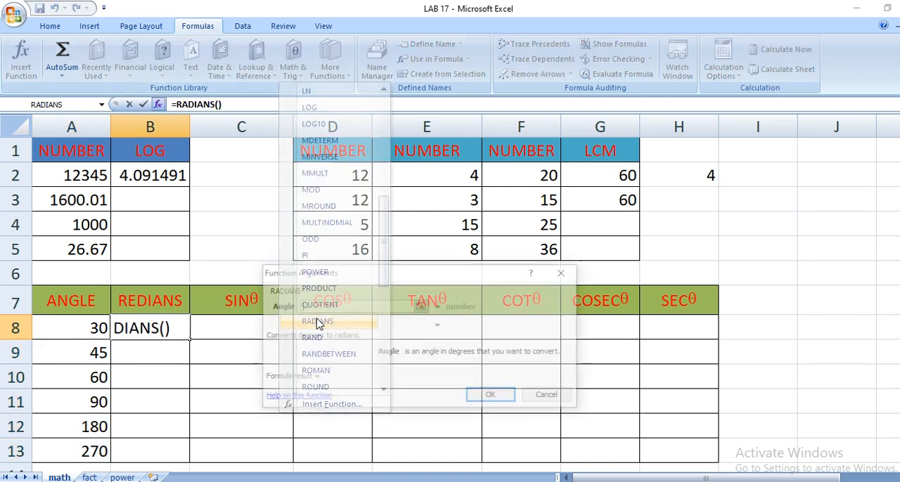
click(65, 326)
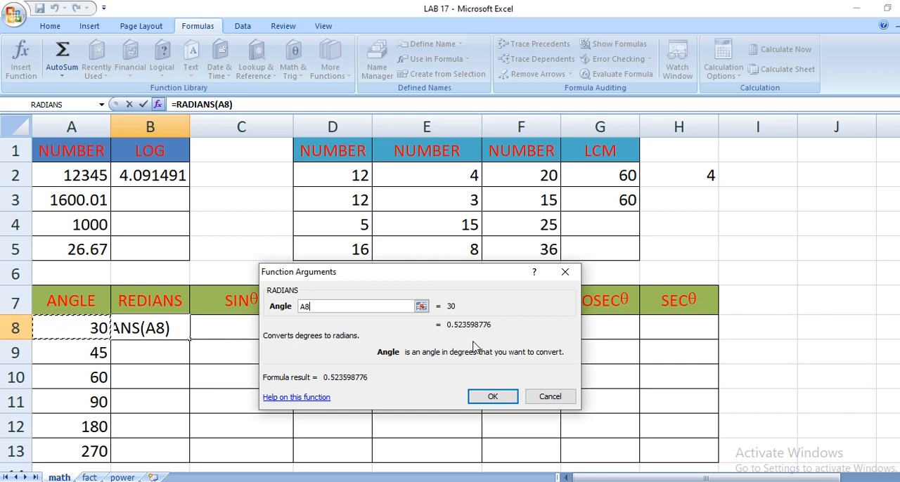
click(491, 397)
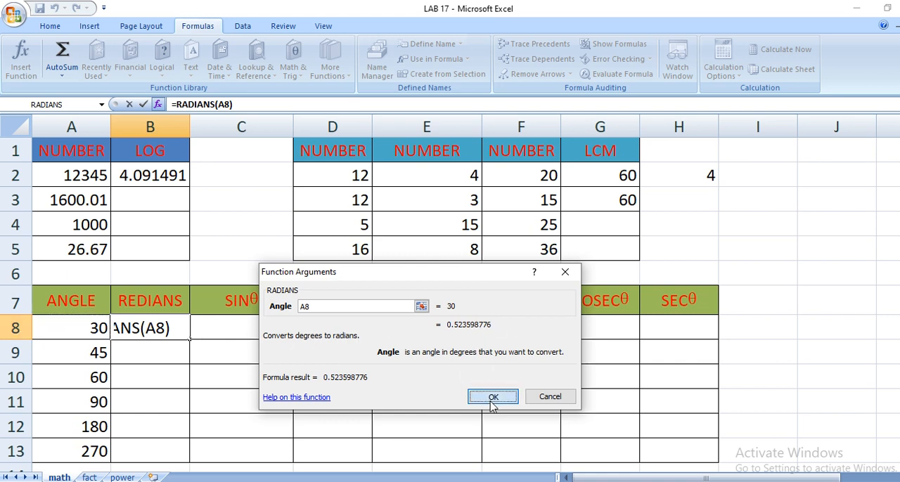
Try the SIN function in cell C8 with the degree angle in A8 as its argument.
click(233, 339)
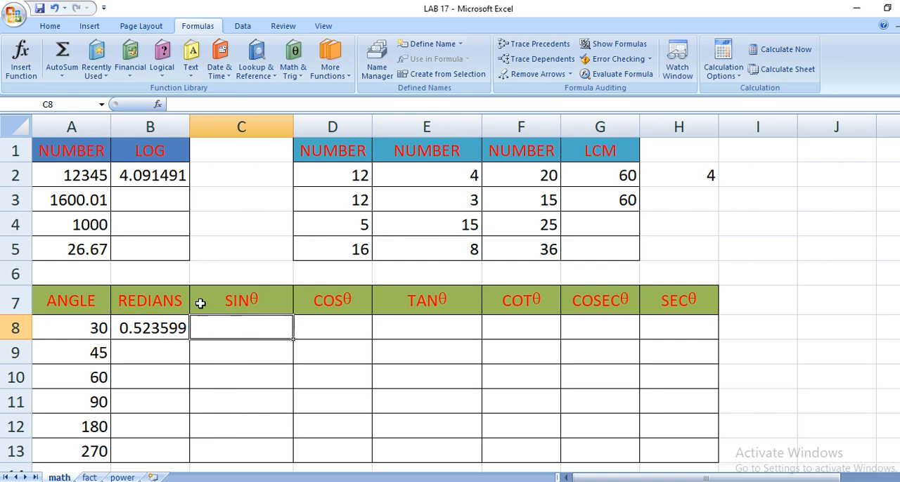
click(297, 79)
scroll(336, 333, down, 10)
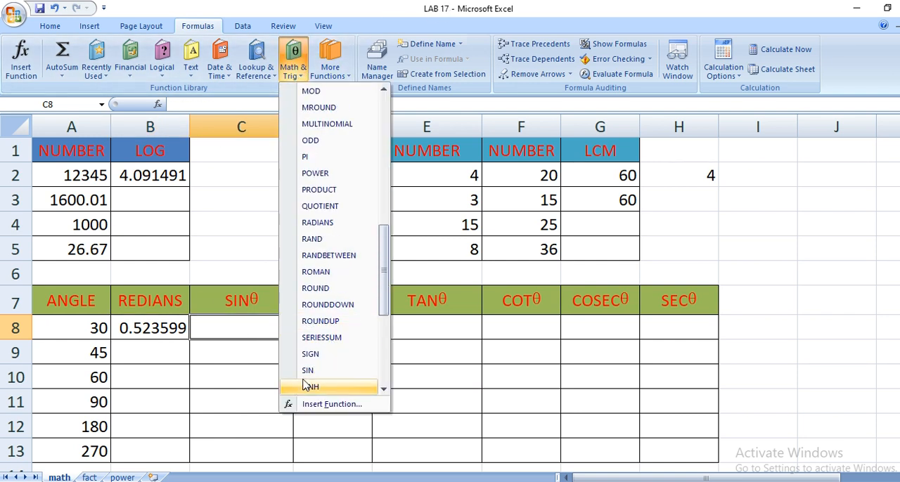
click(310, 371)
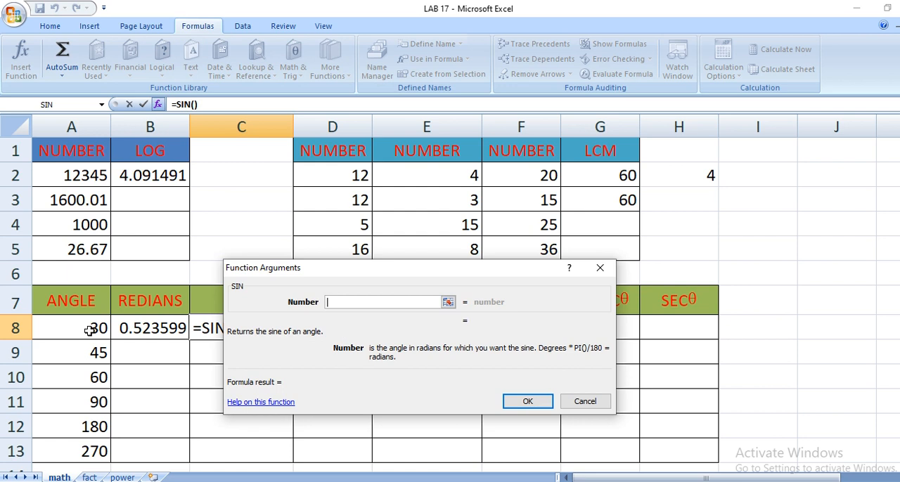
click(89, 330)
click(529, 402)
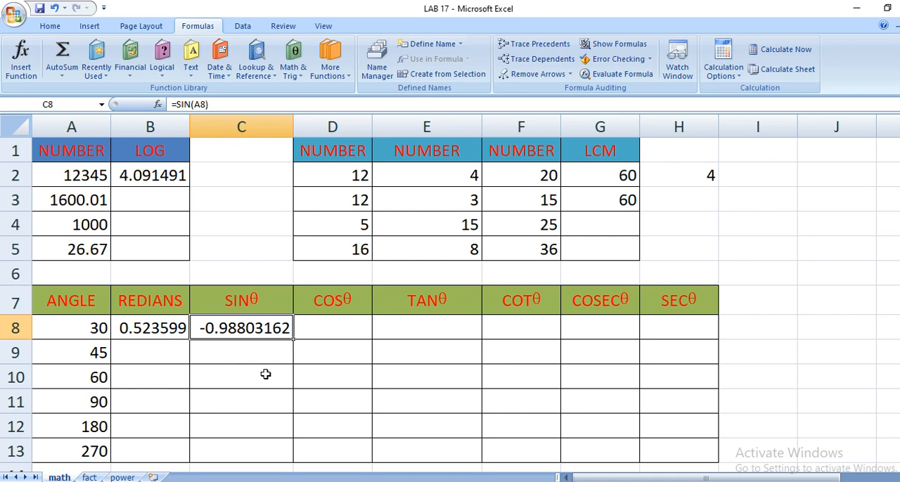
Clear the RADIANS formula from cell B8 and the SIN formula from cell C8.
click(151, 326)
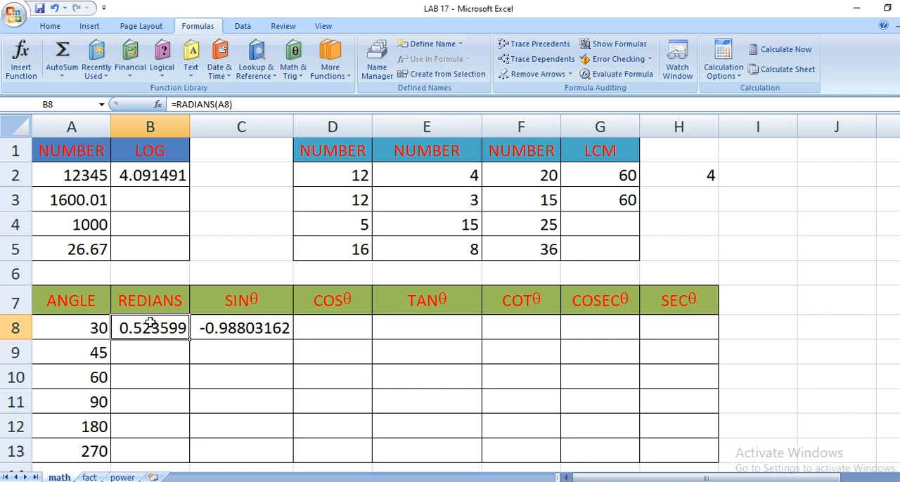
key(Delete)
key(Right)
key(Delete)
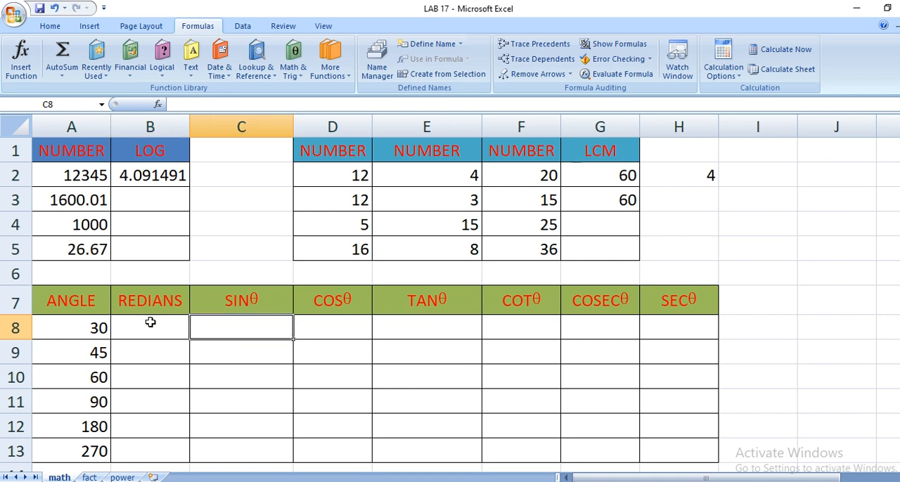
Write the formula =RADIANS(A8) directly into cell B8 and accept it.
key(Left)
text(=)
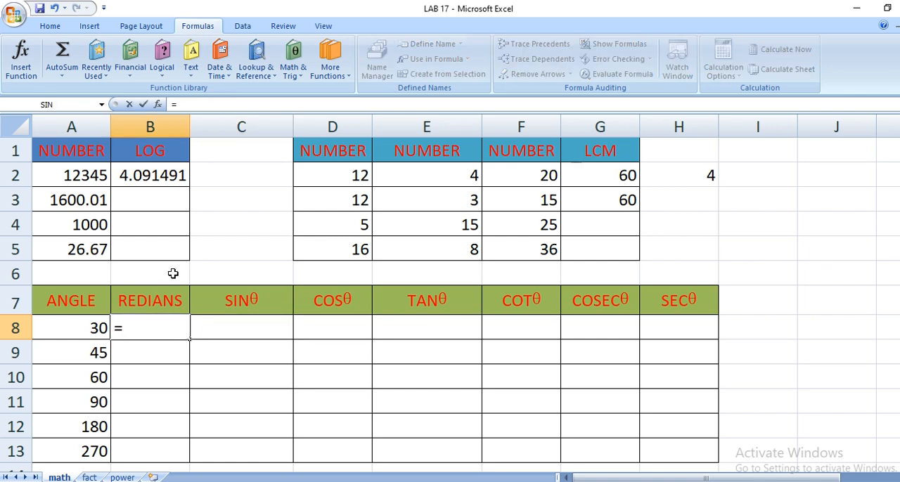
text(rad)
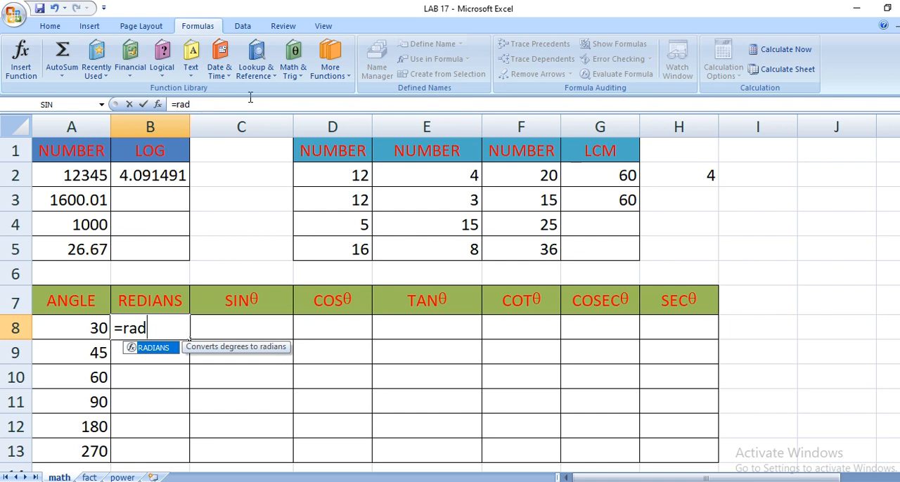
double_click(155, 348)
click(68, 328)
key(Return)
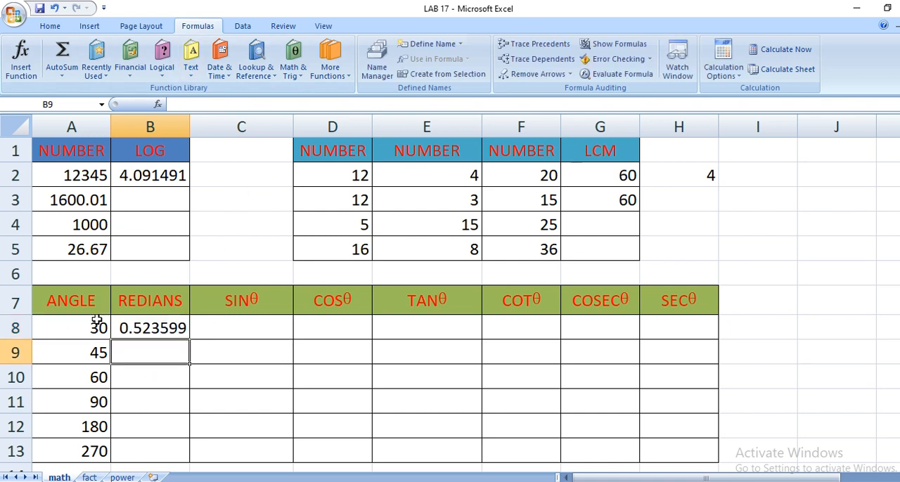
Try inserting the SIN function in cell C8 with A8 as its number argument.
key(Right)
key(Up)
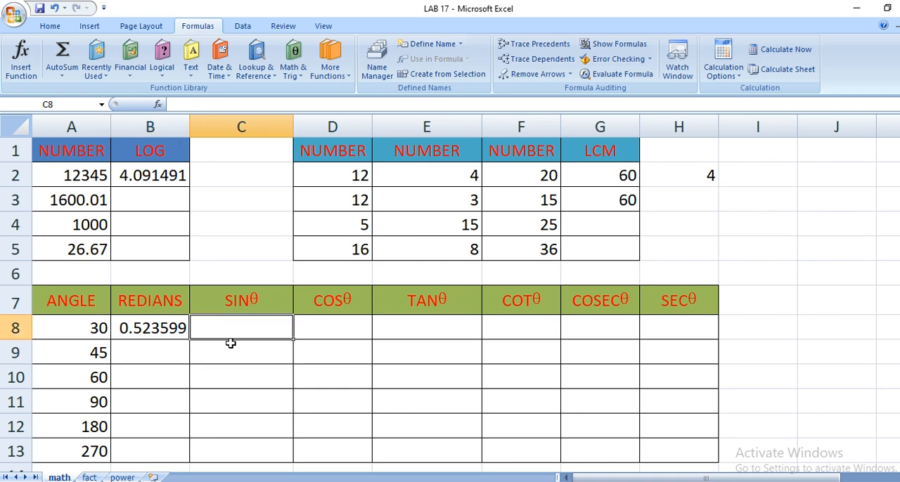
click(295, 63)
scroll(350, 278, down, 6)
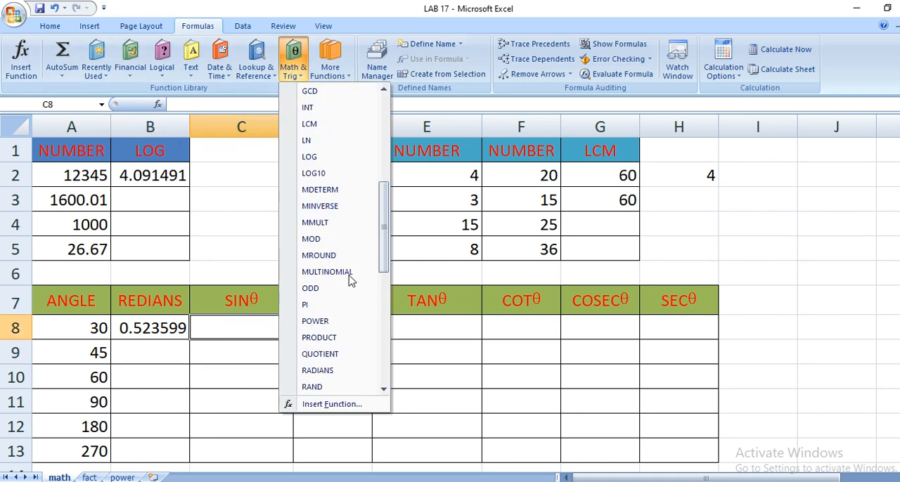
scroll(349, 279, down, 4)
click(313, 319)
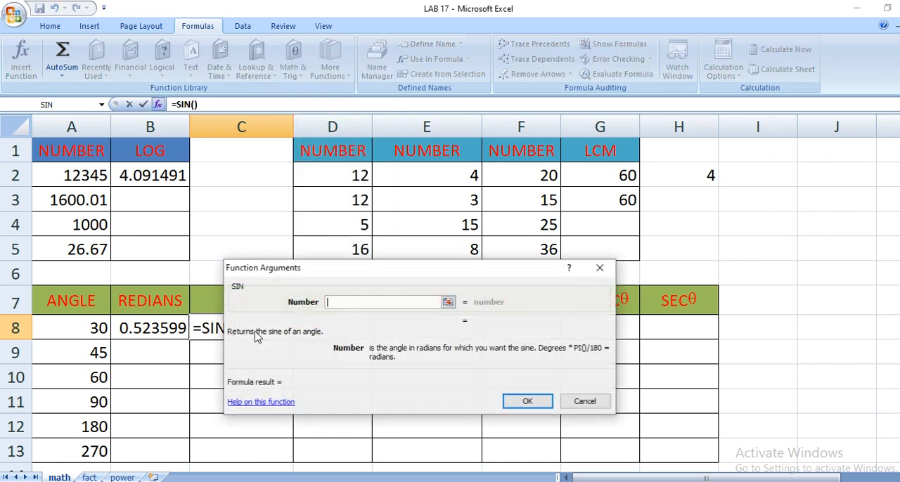
click(61, 336)
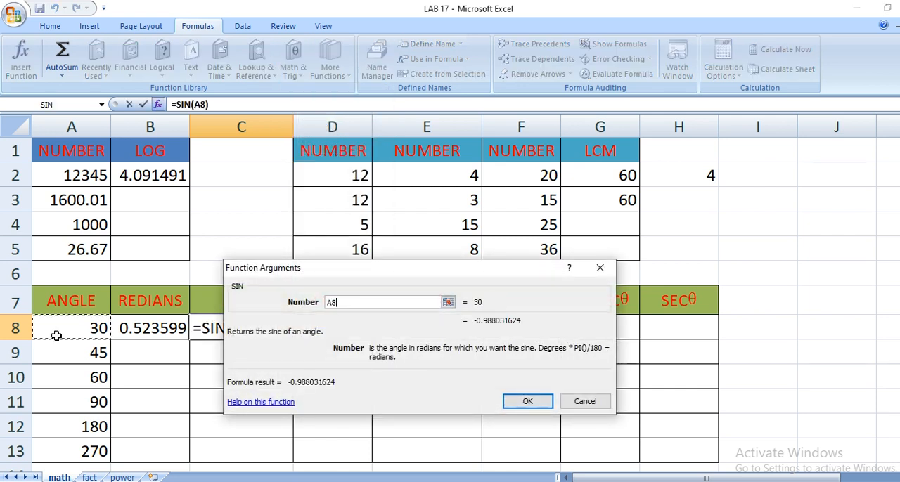
click(526, 402)
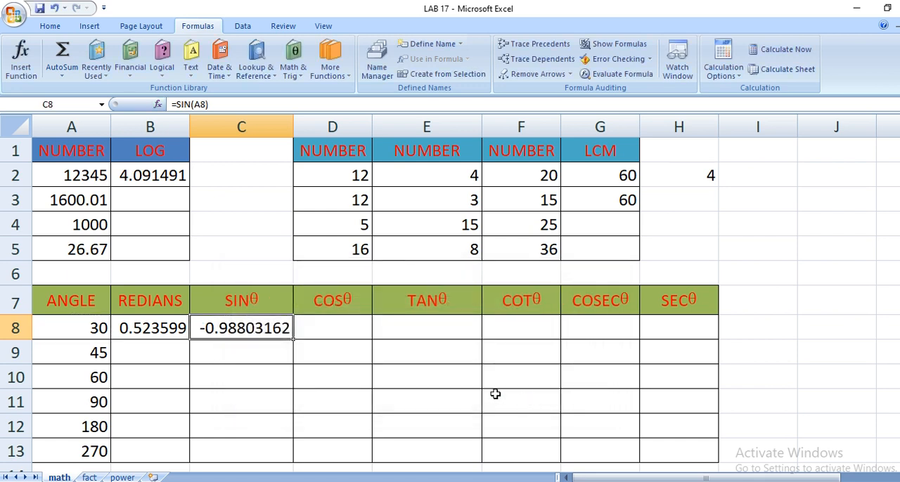
Insert the COS function in cell D8 with the radians value in B8 as its argument.
click(299, 326)
click(292, 73)
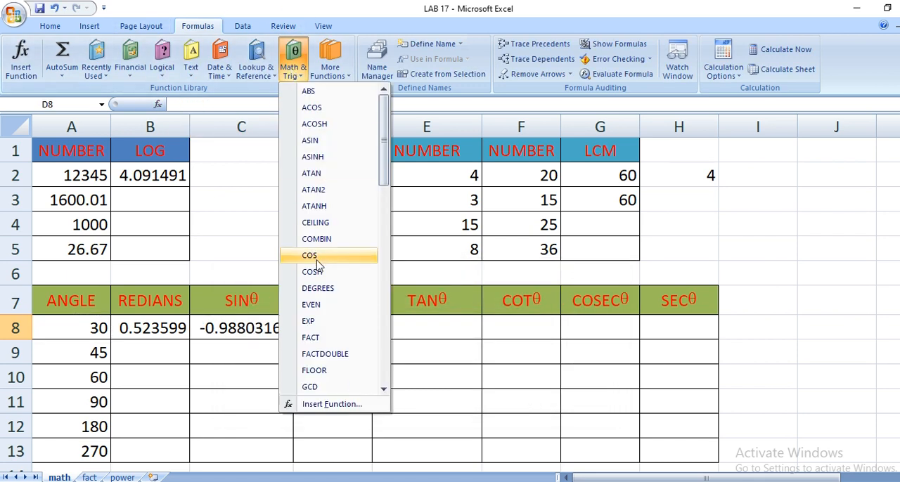
click(313, 255)
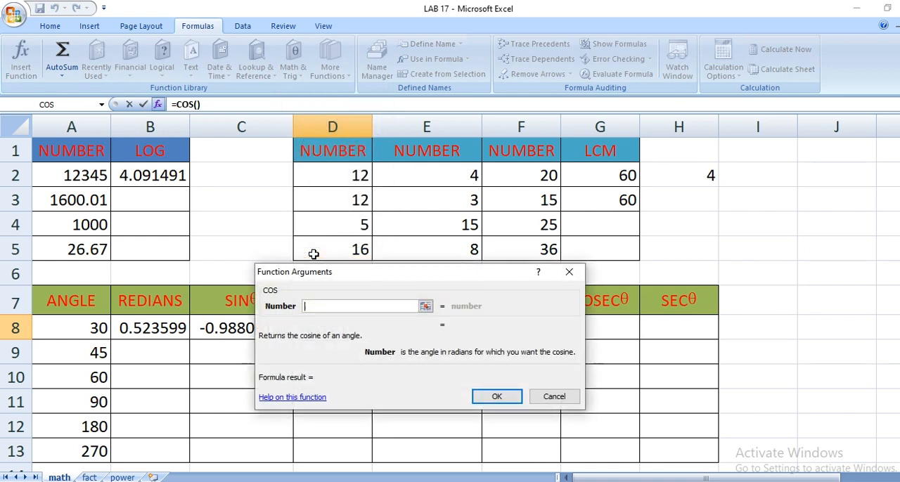
click(96, 330)
click(135, 329)
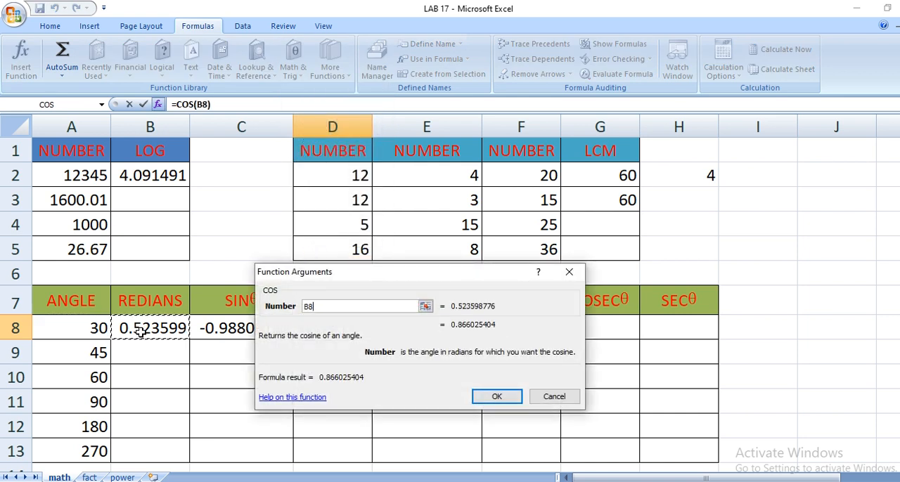
click(496, 397)
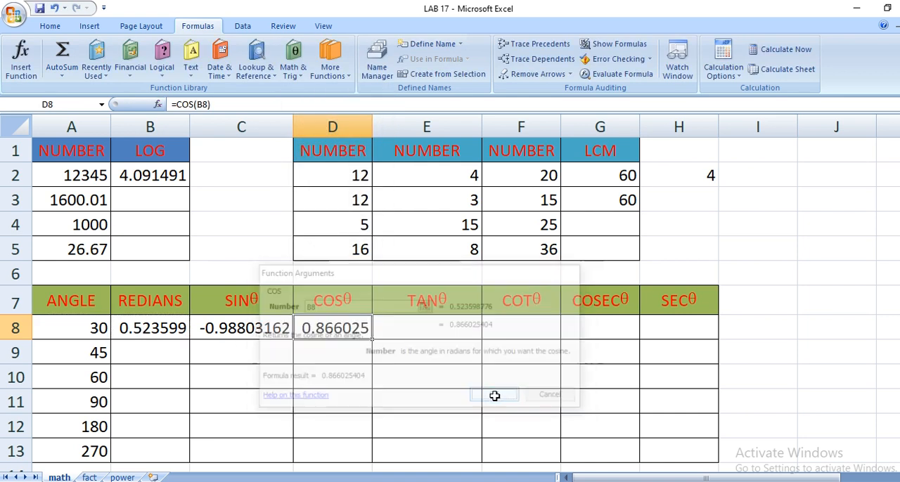
Clear the SIN formula from cell C8.
click(219, 330)
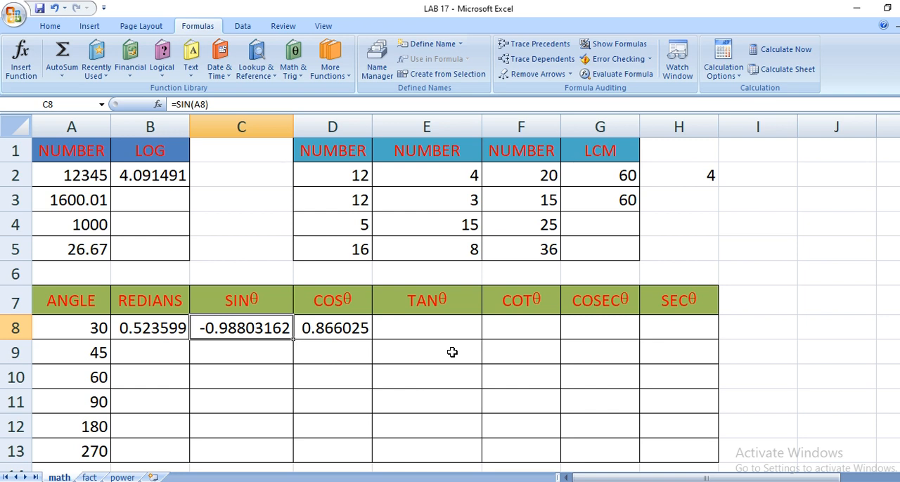
key(Delete)
key(Right)
key(Right)
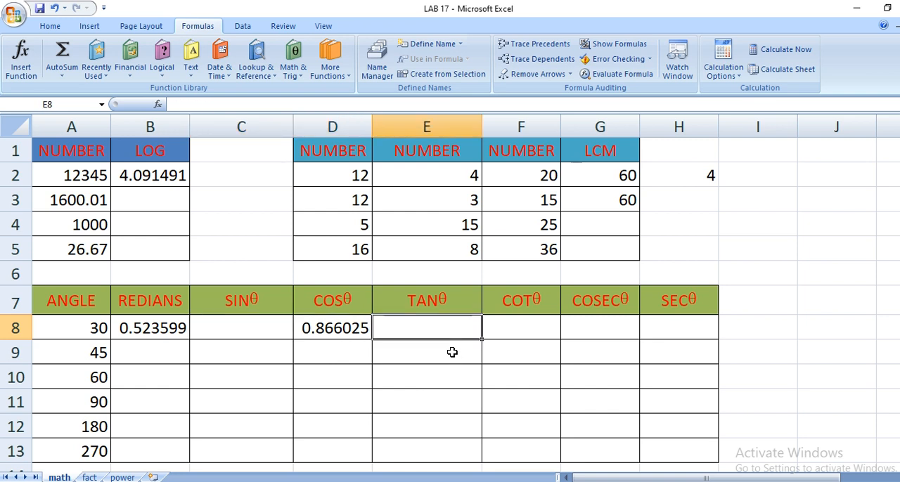
Try inserting the TAN function in cell E8 with A8 as its number argument, and clear the cell.
click(301, 77)
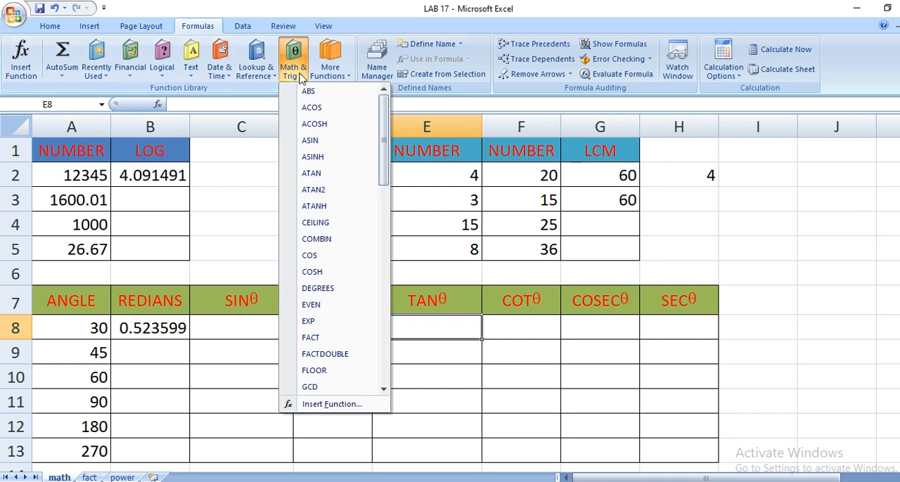
scroll(327, 281, down, 4)
scroll(325, 281, down, 6)
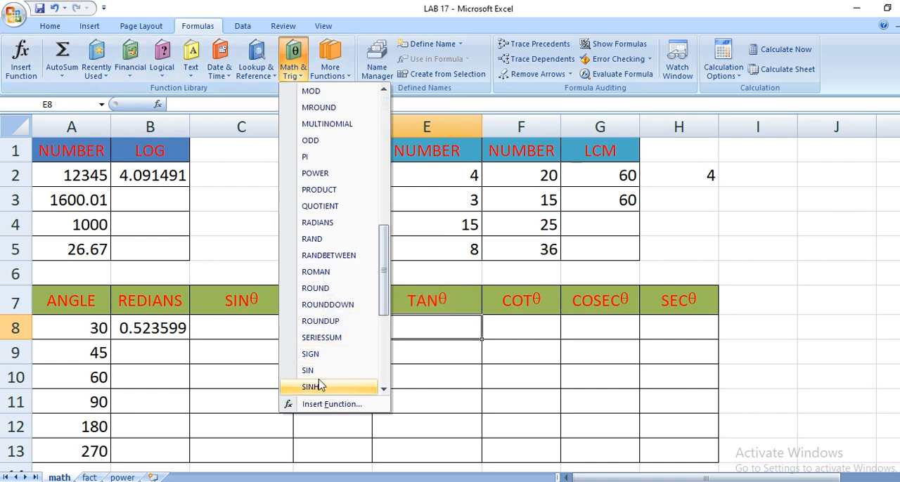
scroll(317, 362, down, 5)
click(309, 354)
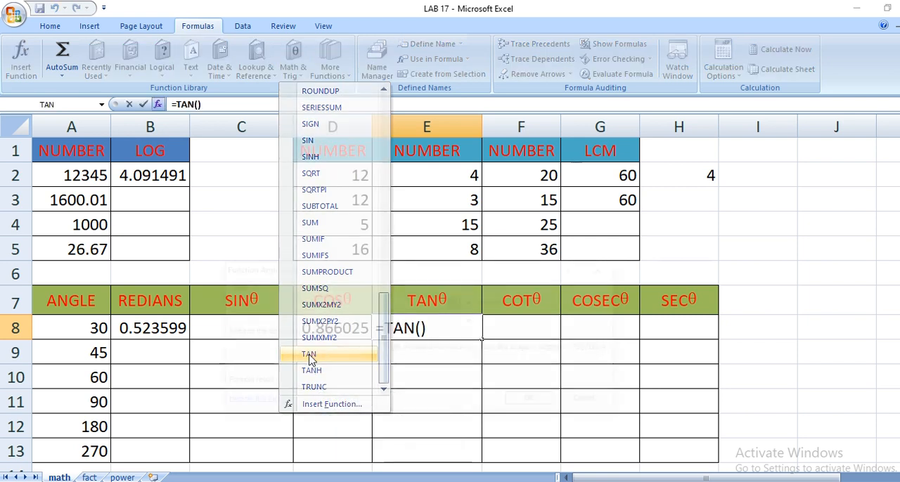
click(83, 328)
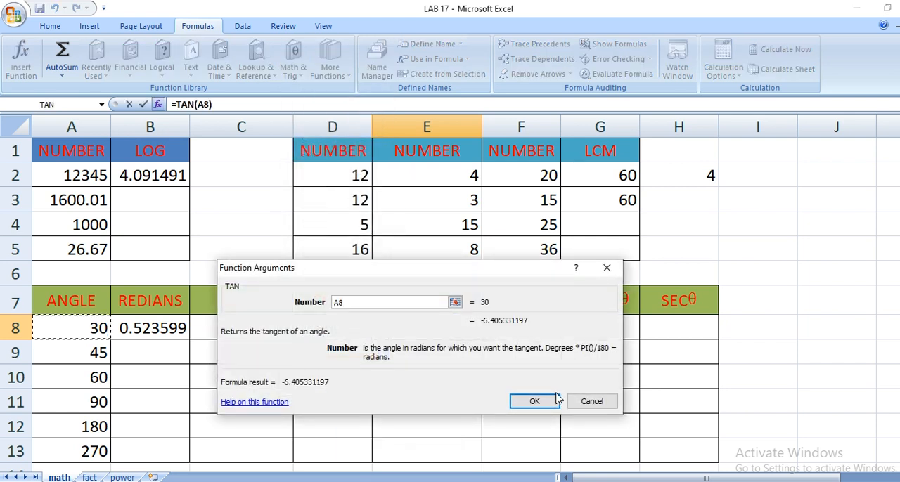
click(536, 401)
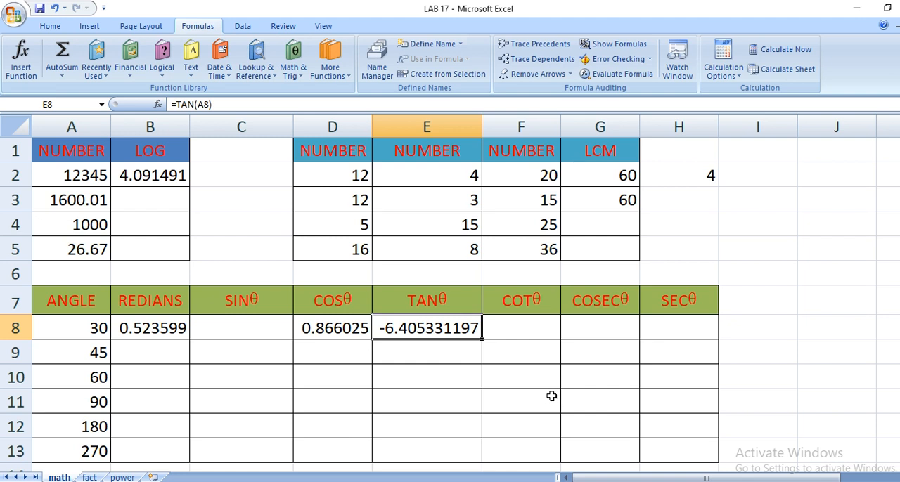
key(Delete)
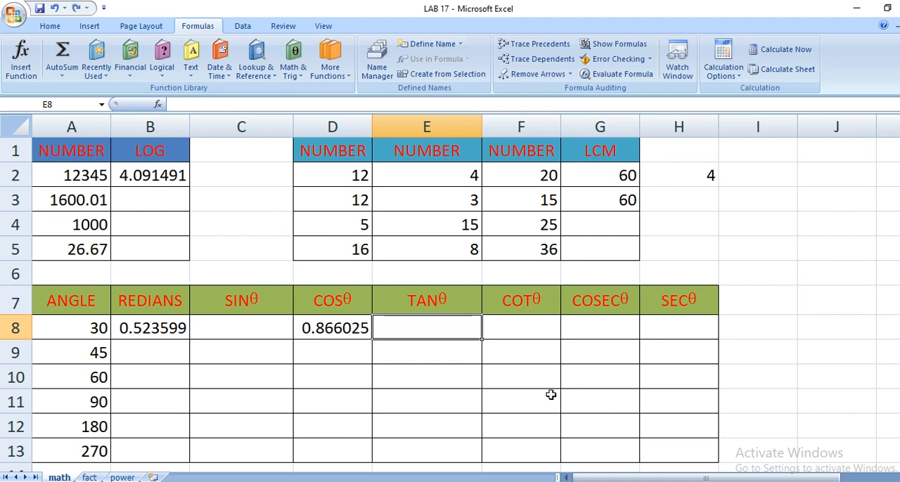
click(524, 320)
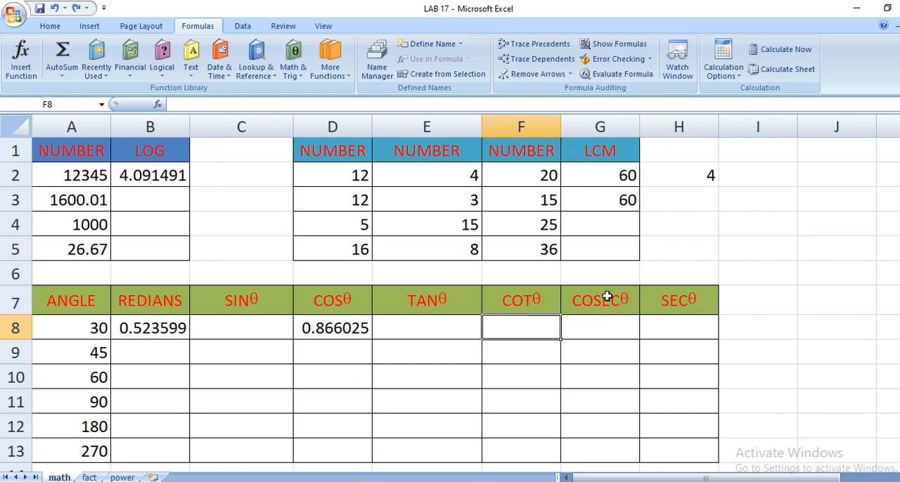
click(13, 15)
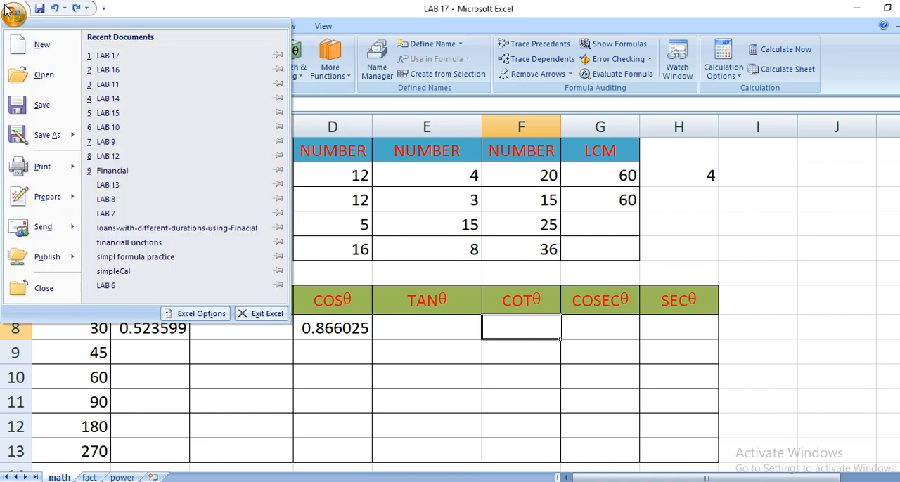
click(100, 58)
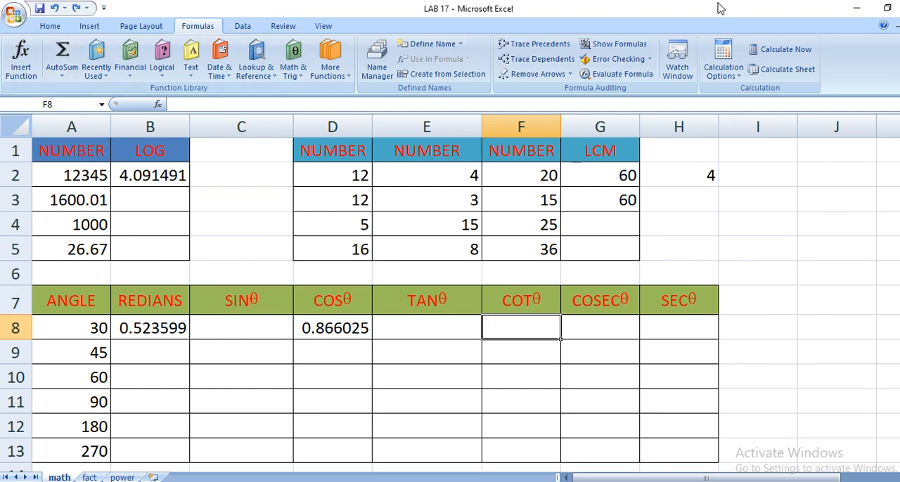
click(759, 332)
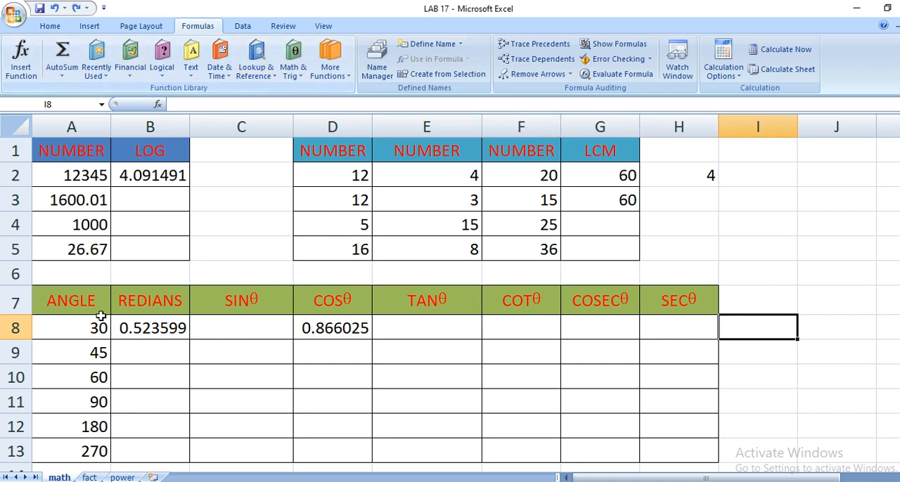
Apply the General number format to cells B8 through H8 in the 30-degree row.
drag(125, 328, 666, 329)
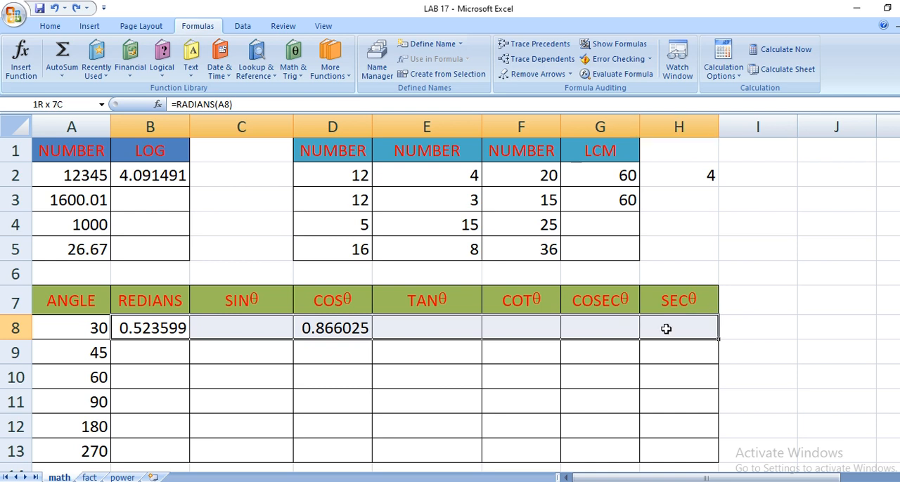
click(51, 27)
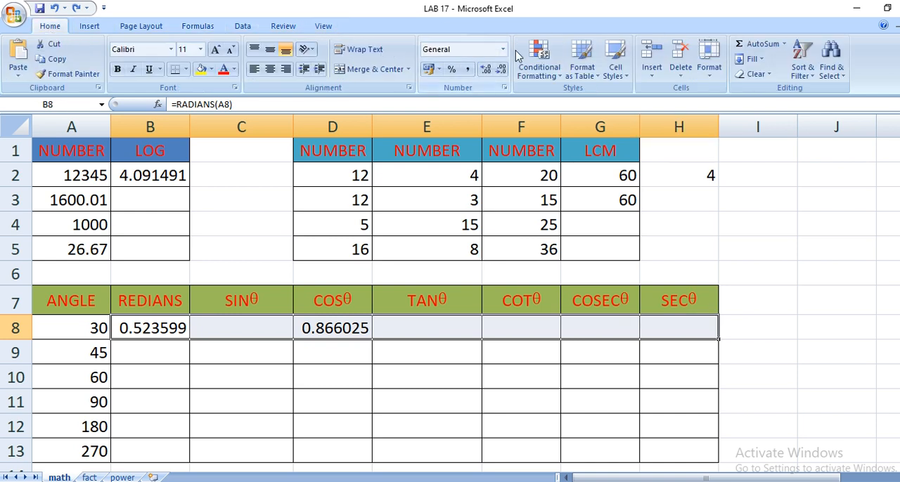
click(503, 49)
click(493, 74)
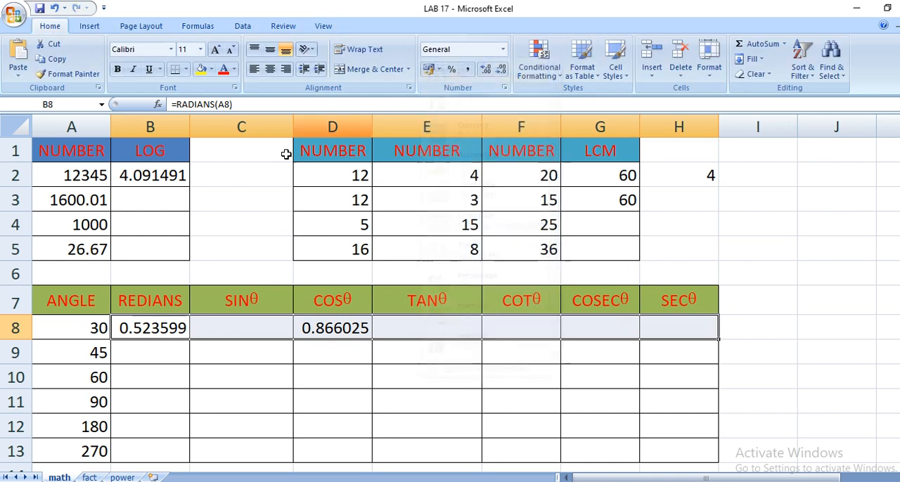
Insert the RADIANS function in cell B9 with the angle in A9 as its argument.
click(127, 352)
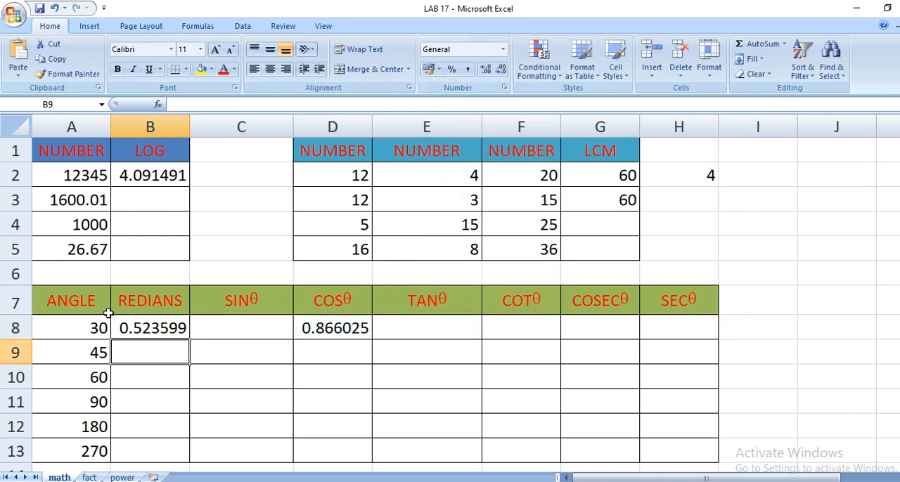
click(189, 26)
click(293, 67)
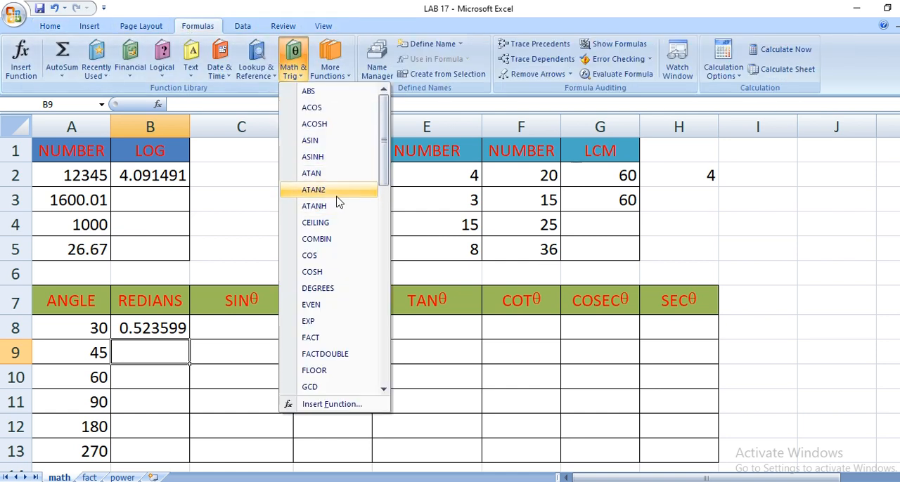
scroll(320, 352, down, 9)
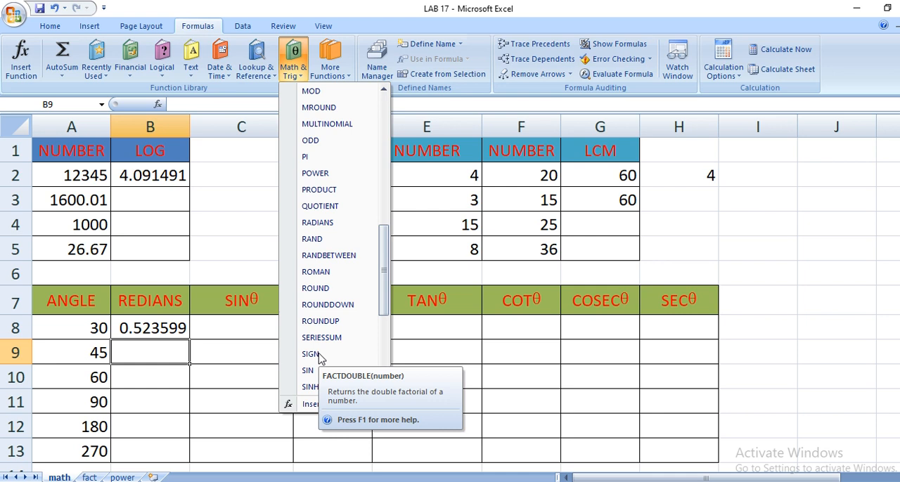
click(325, 224)
click(76, 355)
click(477, 401)
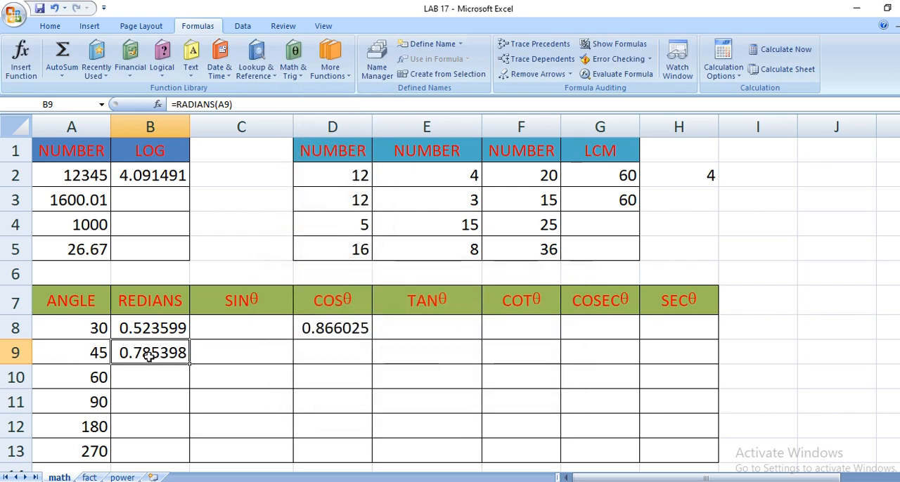
Write a SIN formula in cell C9 that uses the radians value in B9.
click(261, 354)
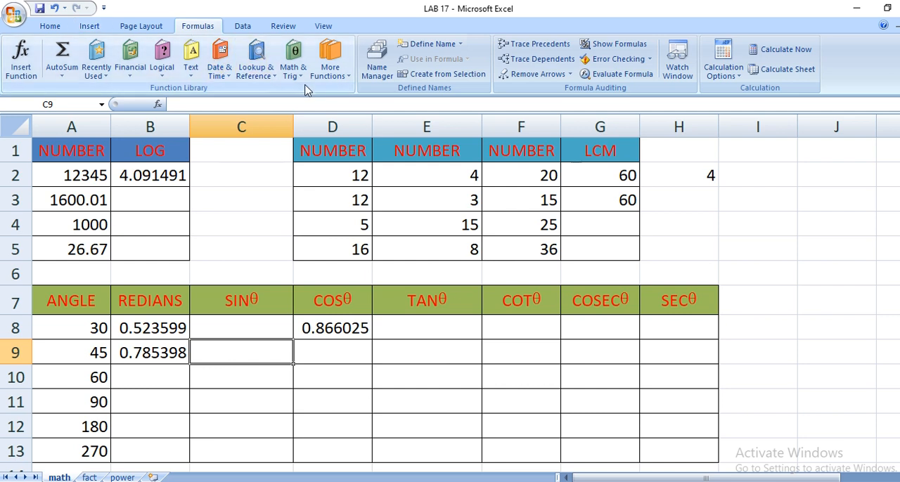
text(=sin)
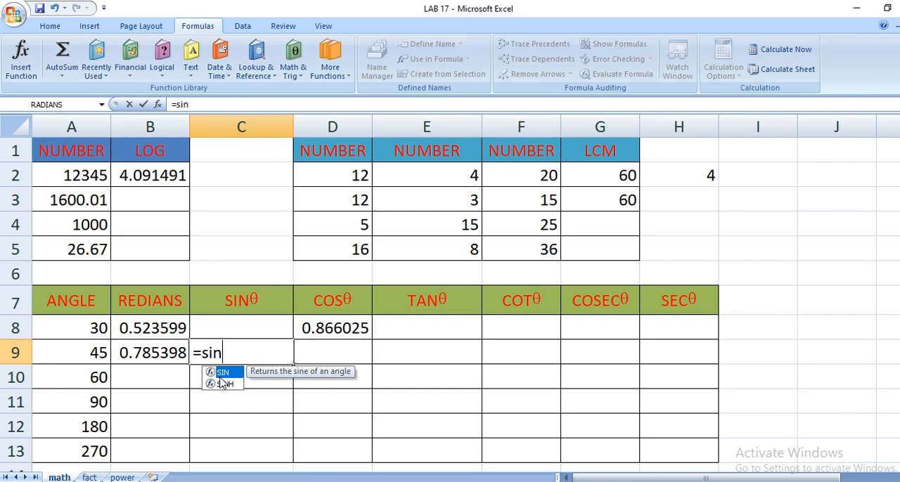
double_click(222, 375)
click(71, 355)
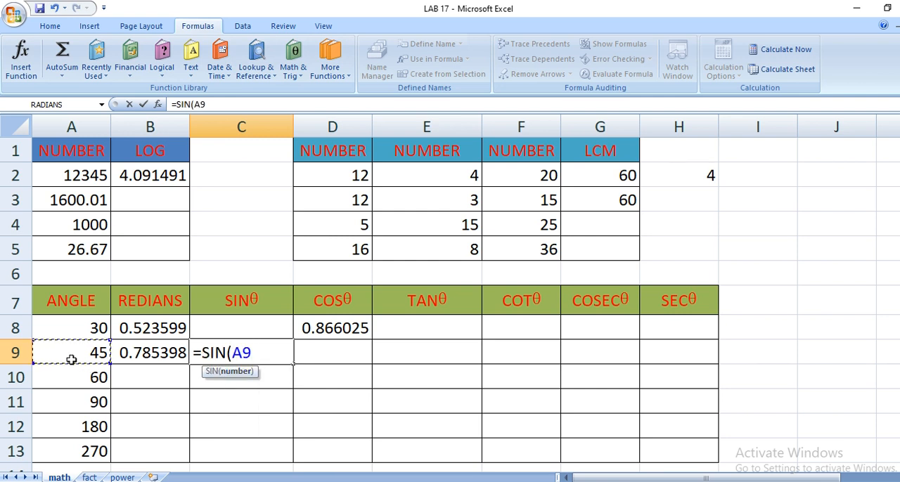
click(135, 354)
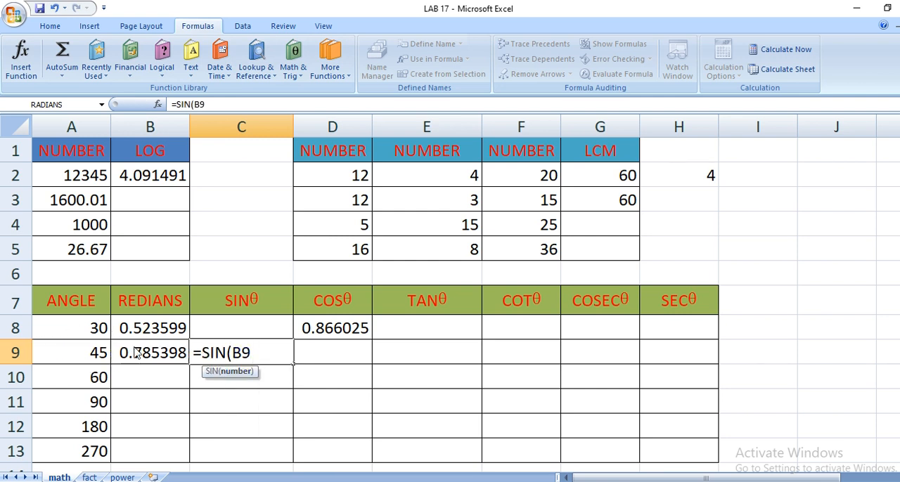
key(Return)
Write a COS formula in cell D9 that uses the radians value in B9.
click(337, 352)
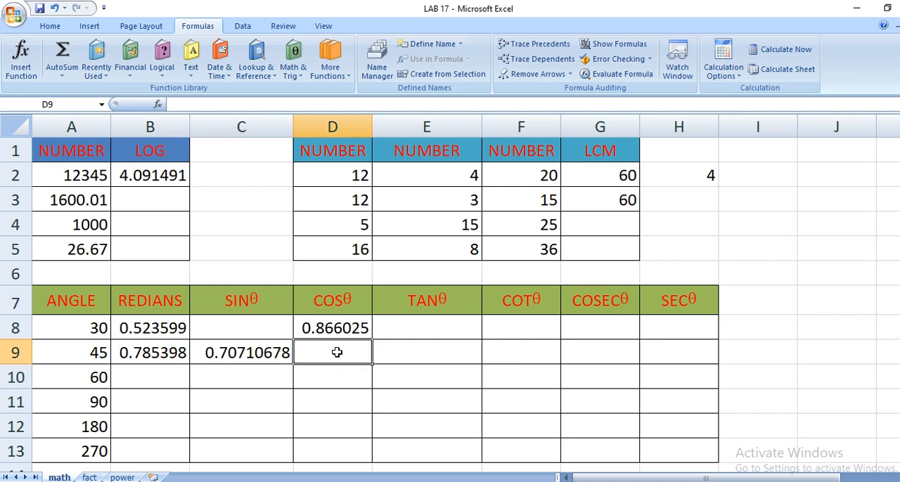
text(=cos)
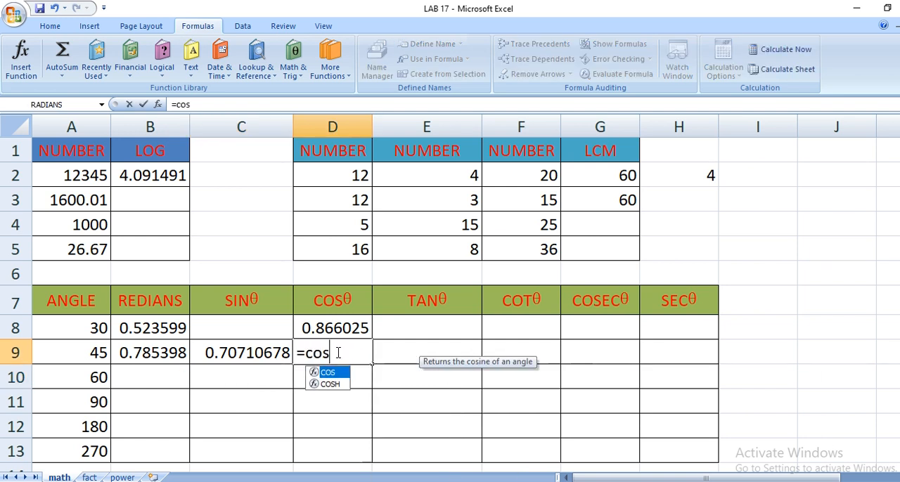
double_click(328, 373)
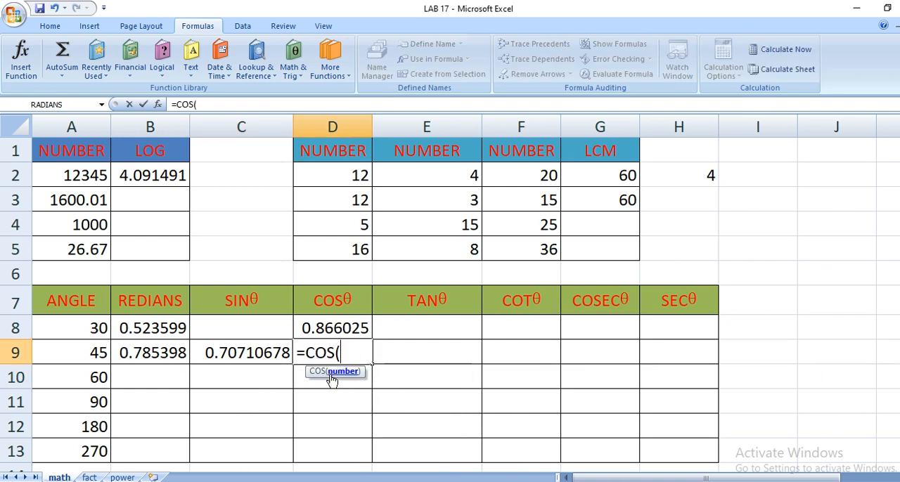
click(155, 356)
key(Return)
key(Up)
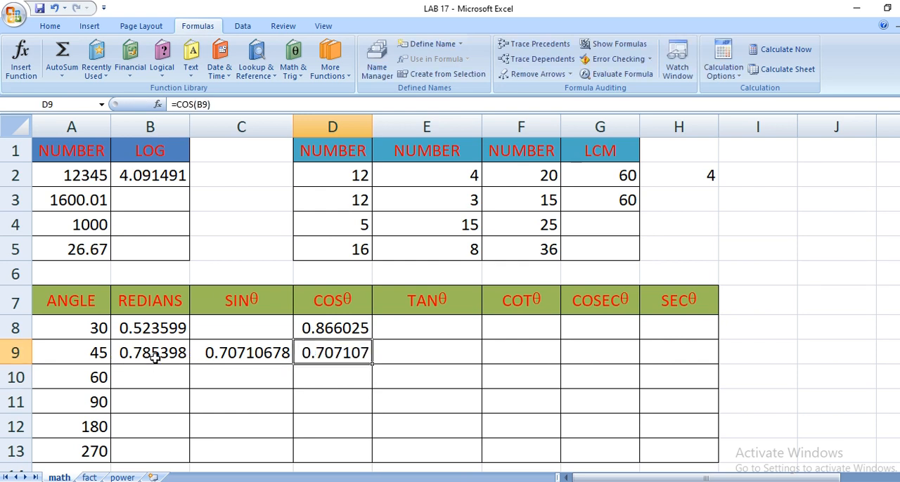
Write a TAN formula in cell E9 that uses the radians value in B9.
key(Right)
text(=tan)
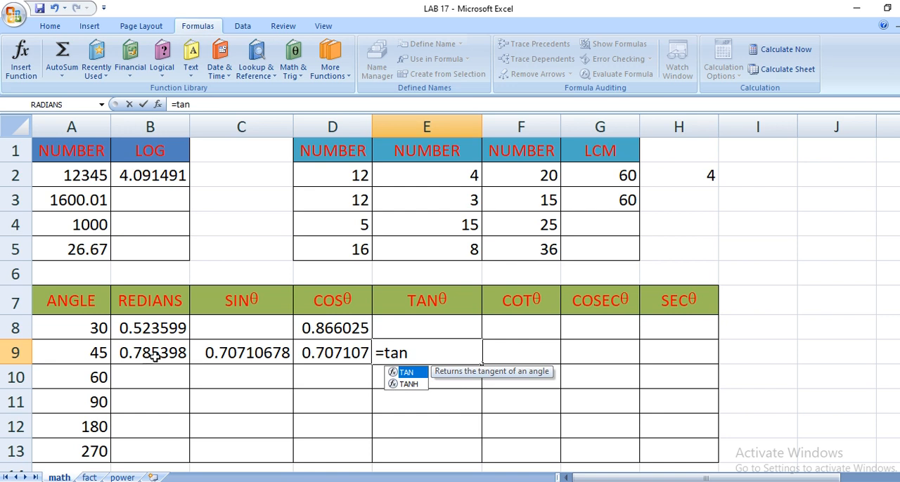
double_click(408, 373)
click(137, 358)
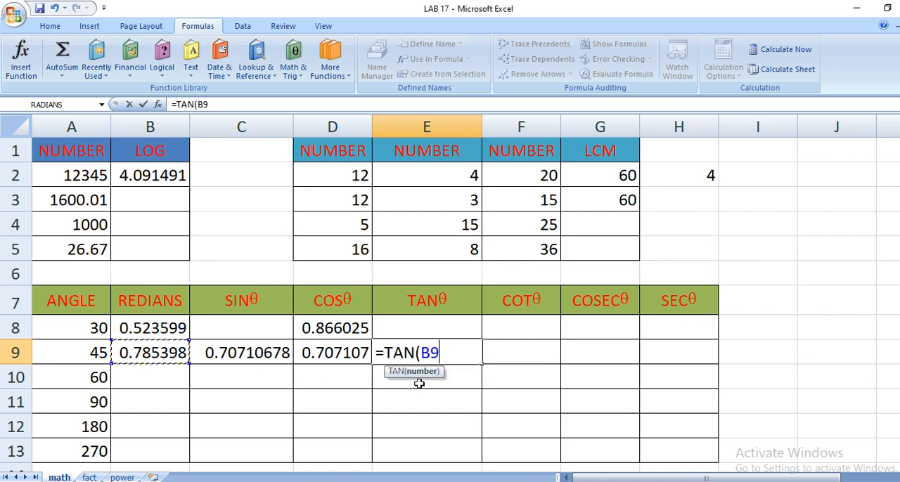
key(Return)
key(Up)
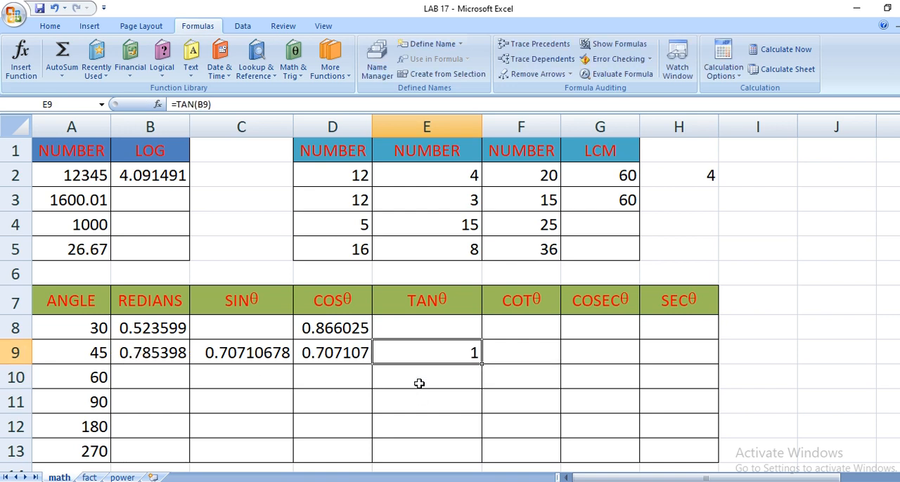
Review the SIN, COS and TAN formulas in C9 to E9 and the empty COT and COSEC cells beside them.
key(Right)
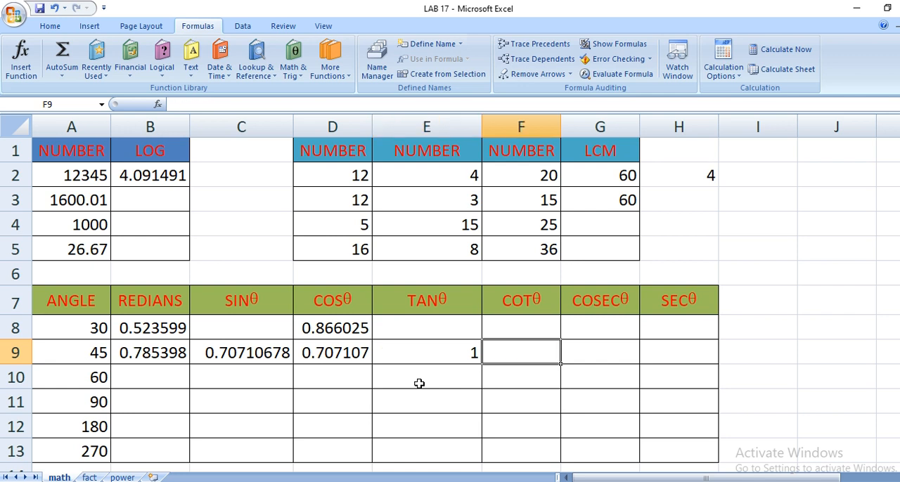
click(240, 351)
click(345, 356)
click(437, 357)
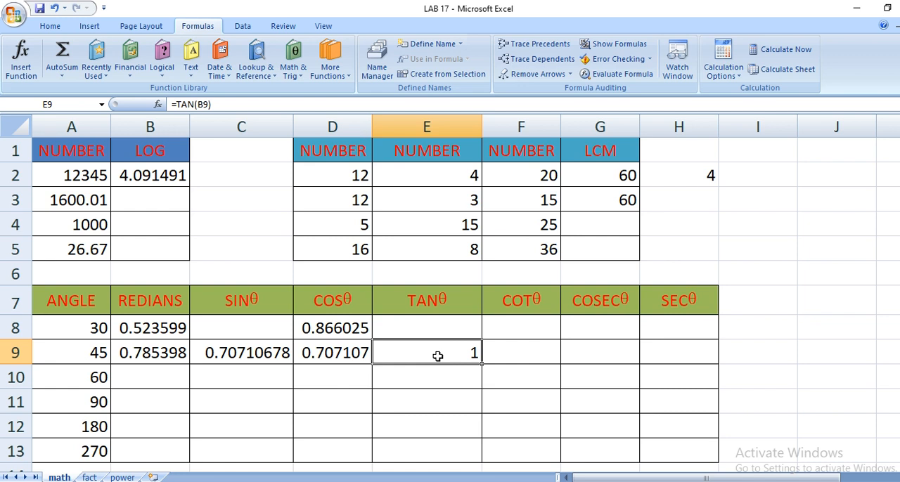
click(251, 353)
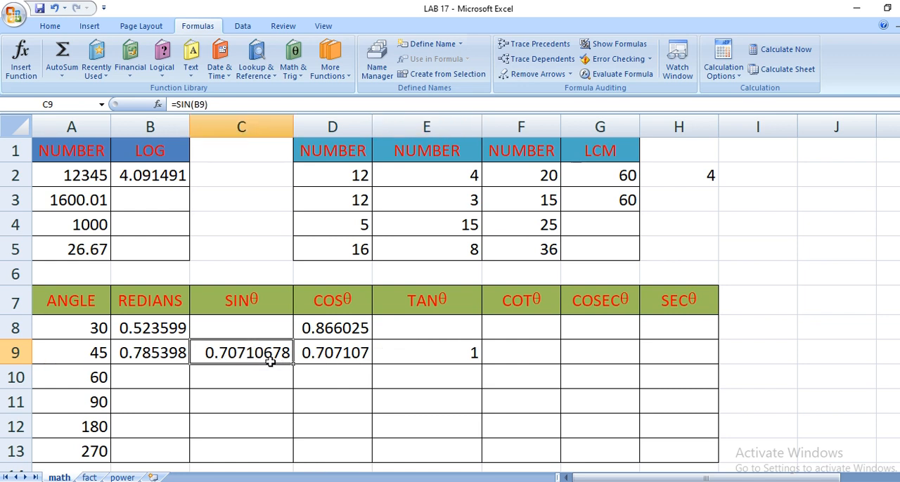
click(340, 359)
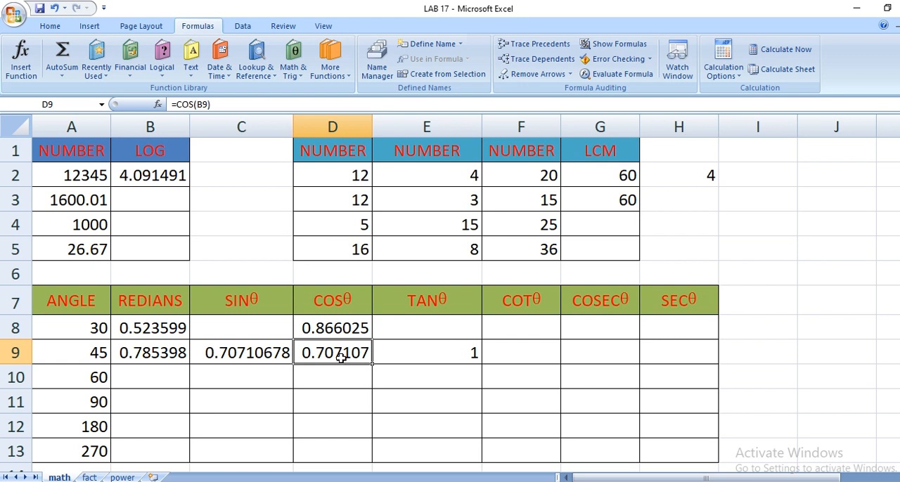
click(441, 358)
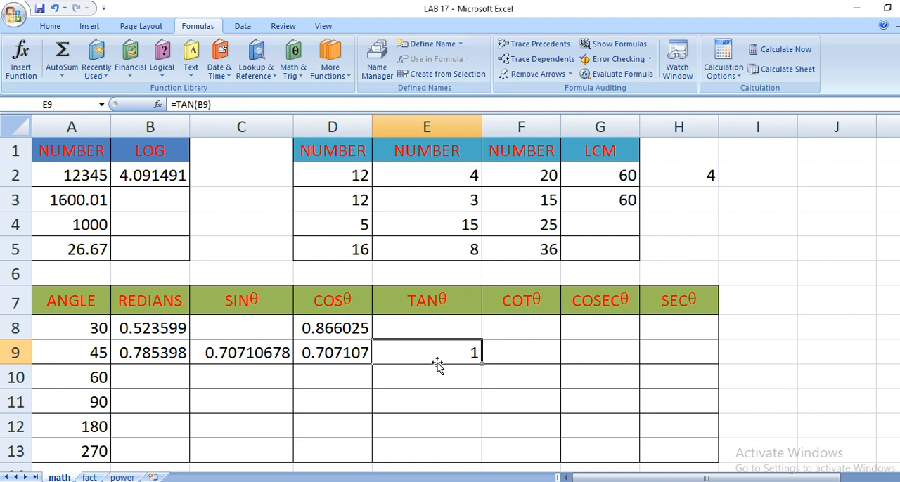
click(539, 356)
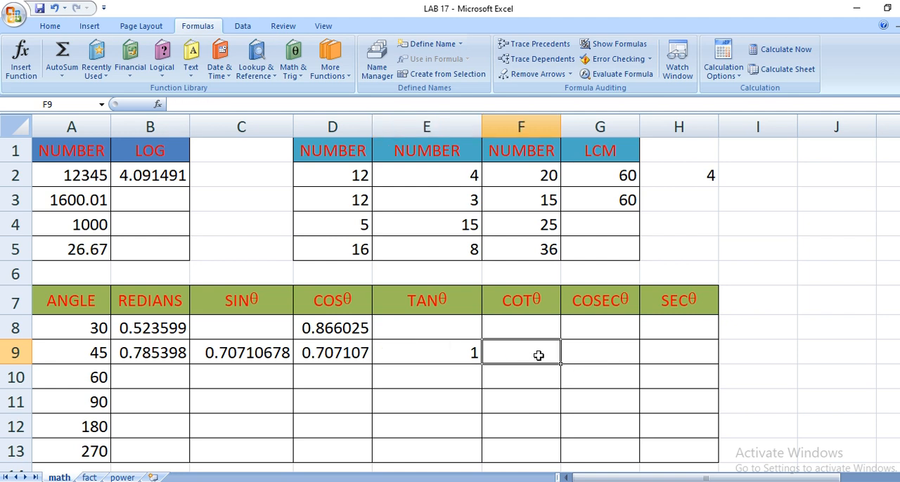
click(597, 355)
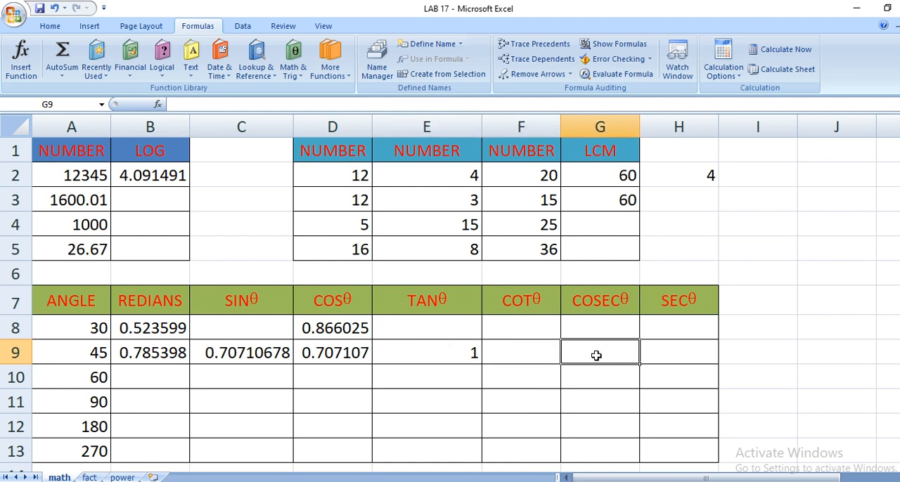
Enter the COT formula in cell F9 as 1 divided by the TAN value in E9.
click(679, 355)
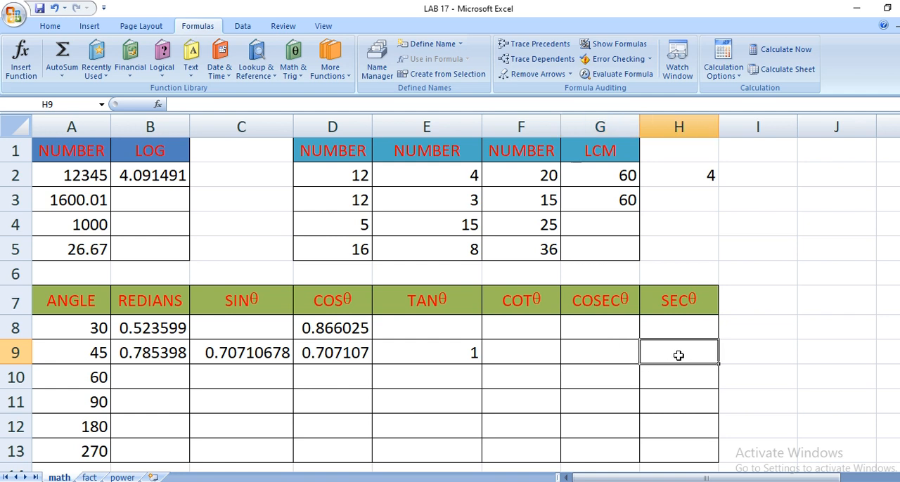
click(530, 350)
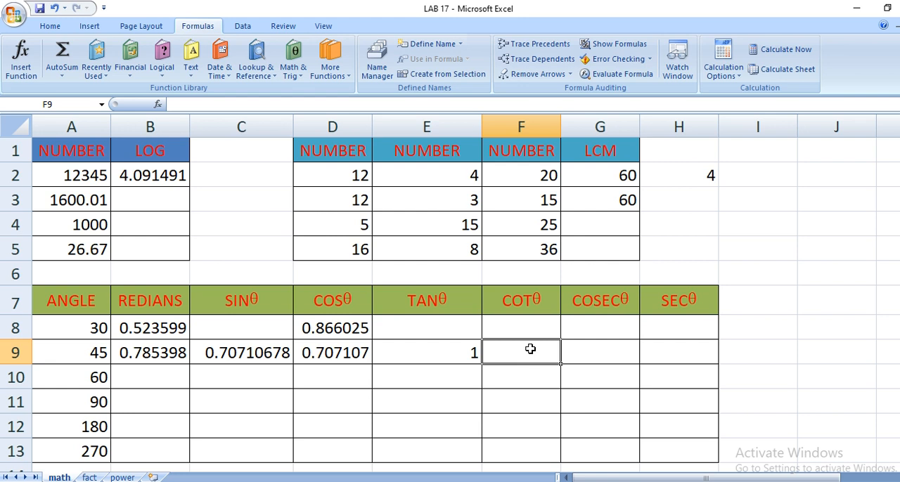
text(=1/)
click(454, 352)
key(Return)
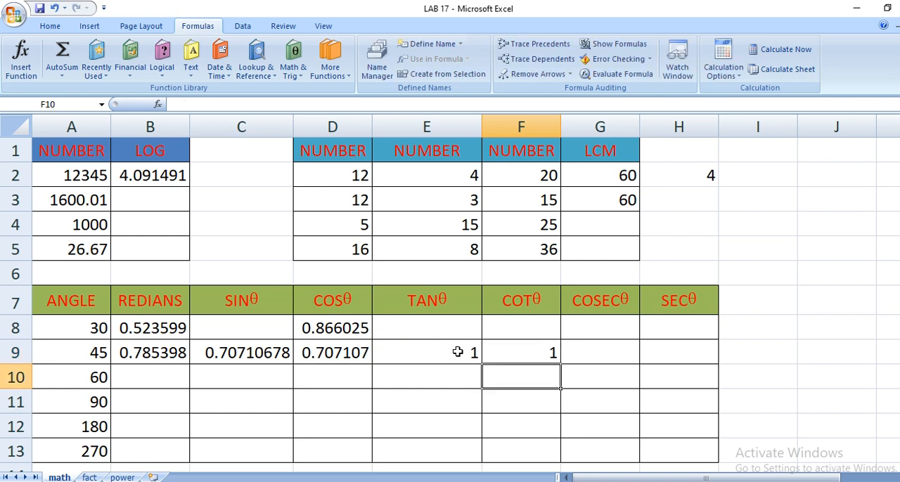
Enter the COSEC formula in cell G9 as 1 divided by the SIN value in C9.
click(609, 358)
text(=)
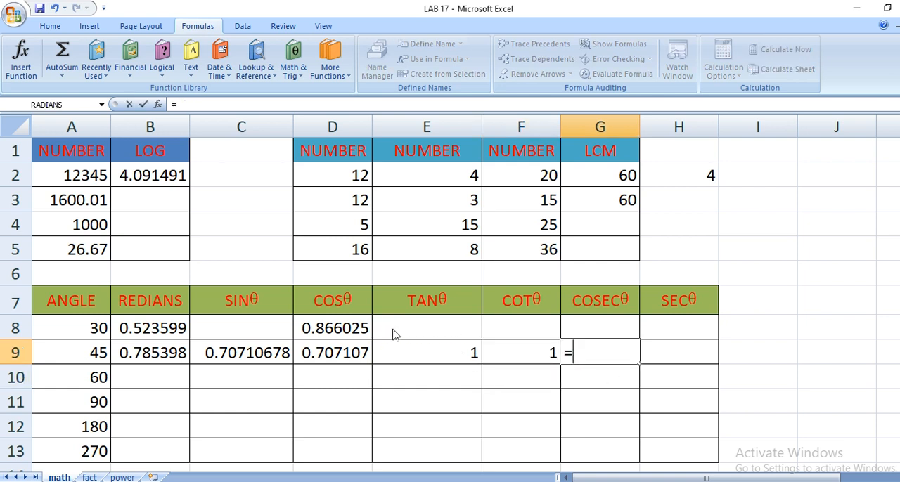
text(1/)
click(234, 353)
key(Return)
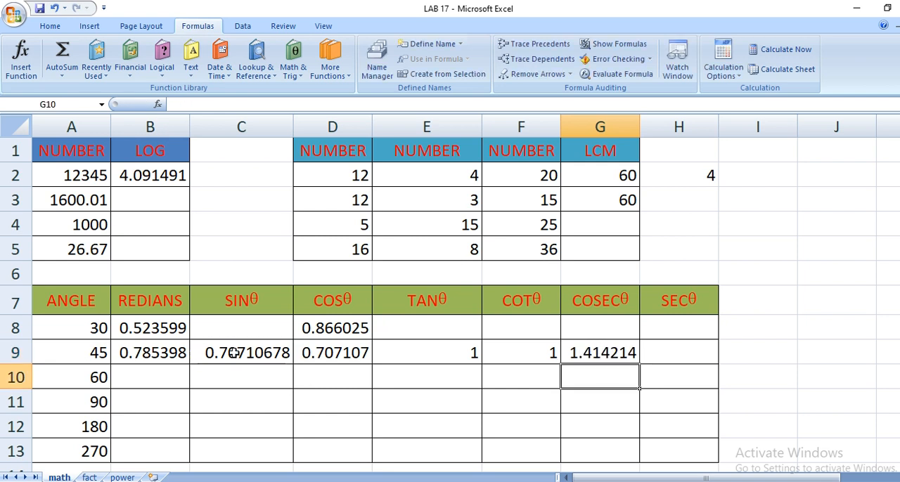
Enter the SEC formula in cell H9 as 1 divided by the COS value in D9.
click(692, 348)
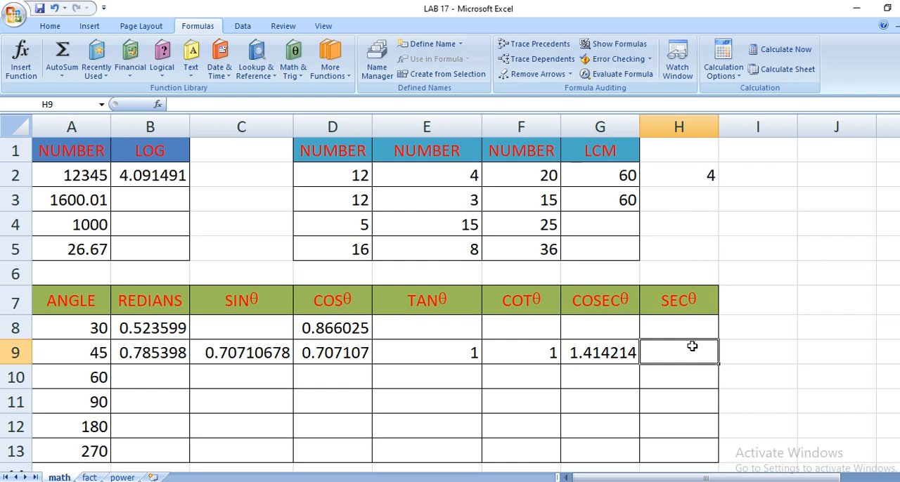
text(=1)
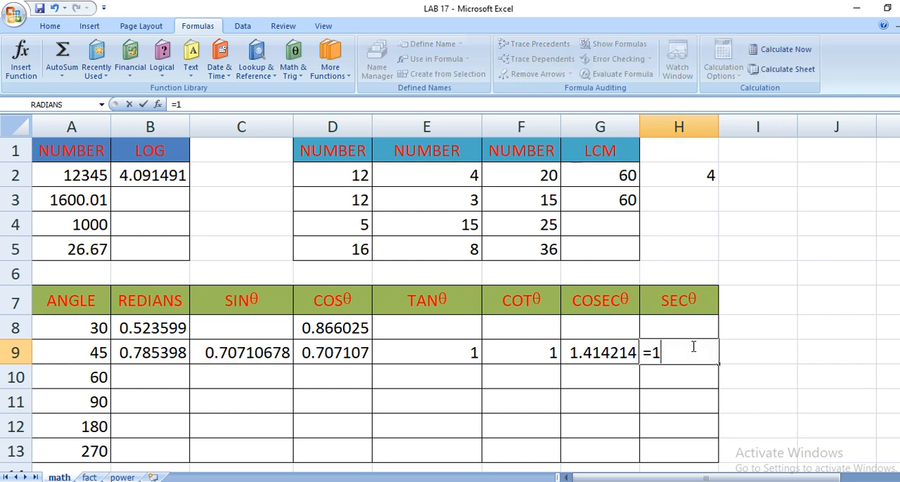
text(/)
click(342, 353)
key(Return)
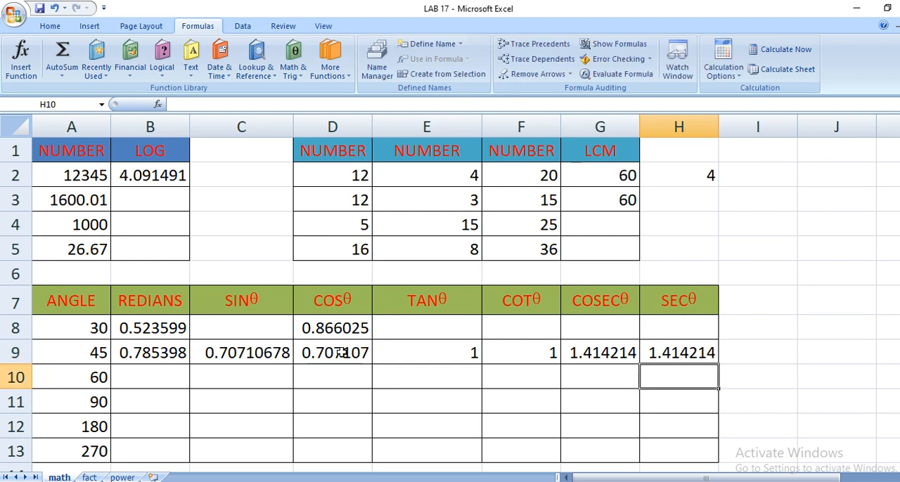
key(Up)
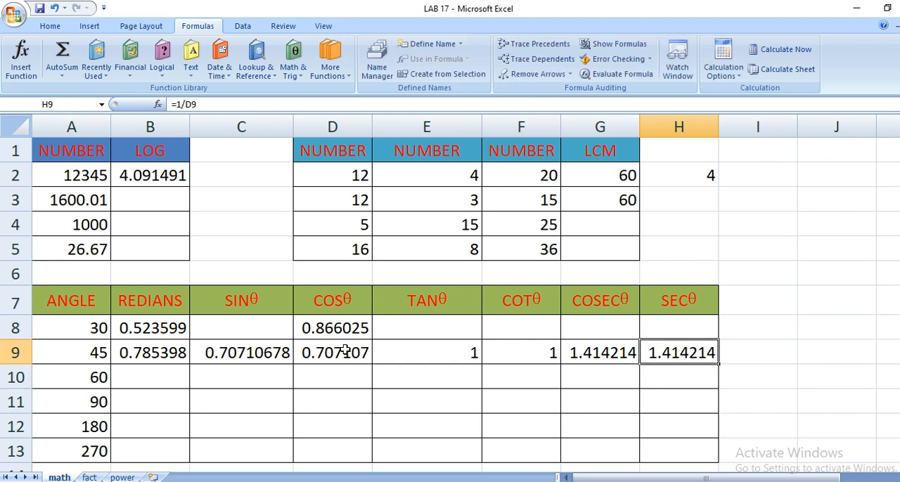
Fill the radians formula from B9 down to B13 for the remaining angles.
click(168, 373)
click(173, 349)
drag(187, 364, 188, 457)
Fill the SIN formula in C9 and the COS formula in D9 down to row 13.
click(239, 344)
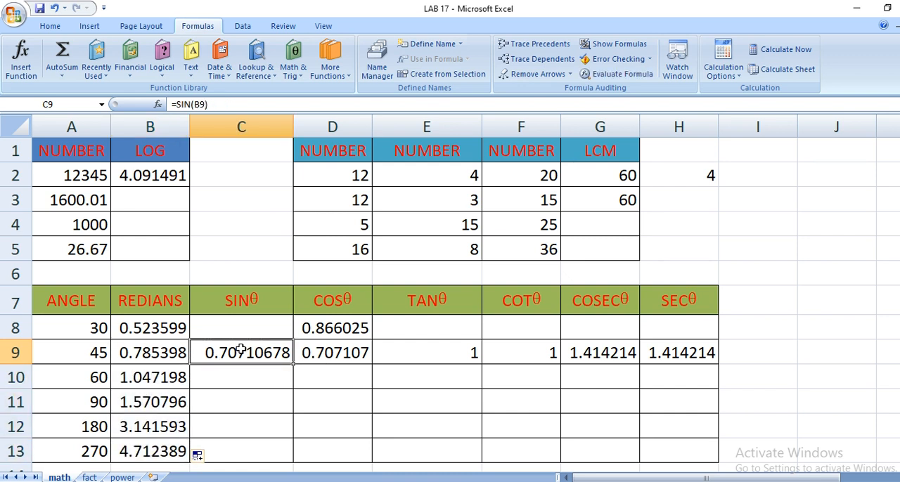
drag(297, 367, 285, 450)
click(250, 342)
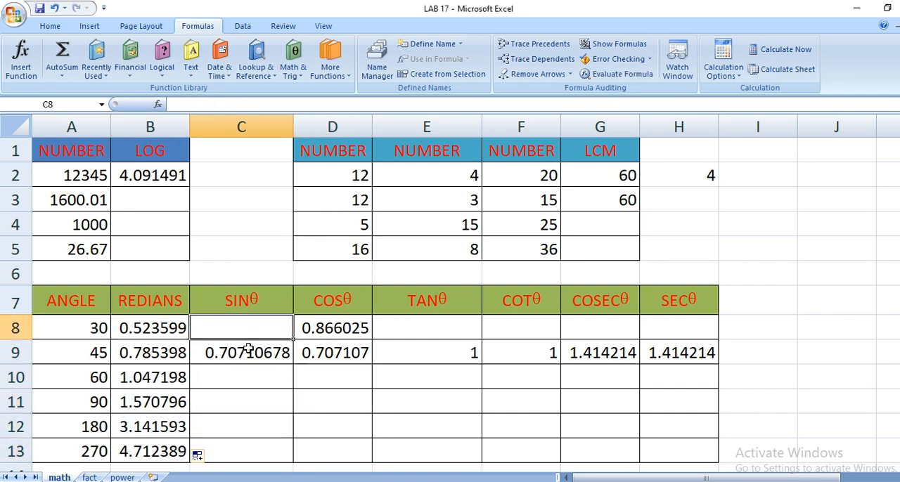
click(251, 354)
drag(294, 365, 289, 455)
click(332, 355)
drag(375, 365, 364, 454)
Fill the TAN formula in E9 and the COT formula in F9 down to row 13.
click(424, 361)
drag(485, 370, 473, 395)
click(437, 351)
drag(482, 364, 474, 456)
click(518, 357)
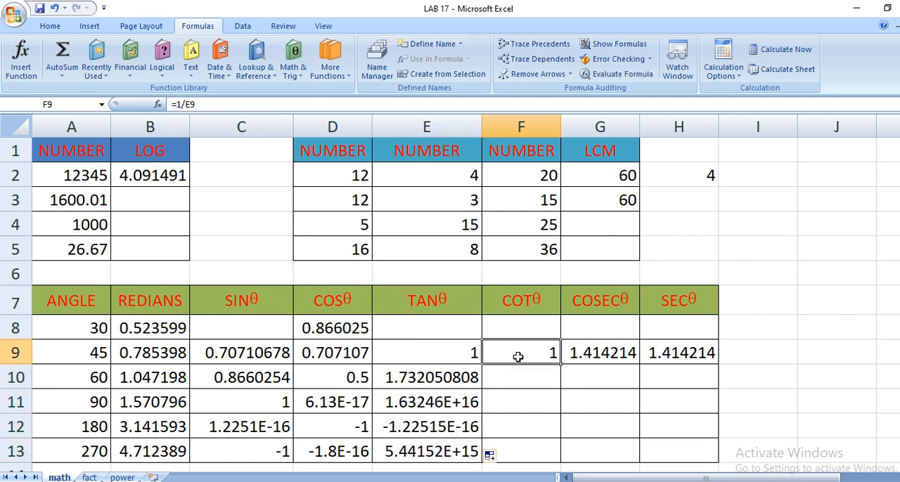
drag(560, 365, 556, 456)
Check the 60-degree SIN and COS formulas and fill the SIN formula from C9 up into C8.
click(224, 379)
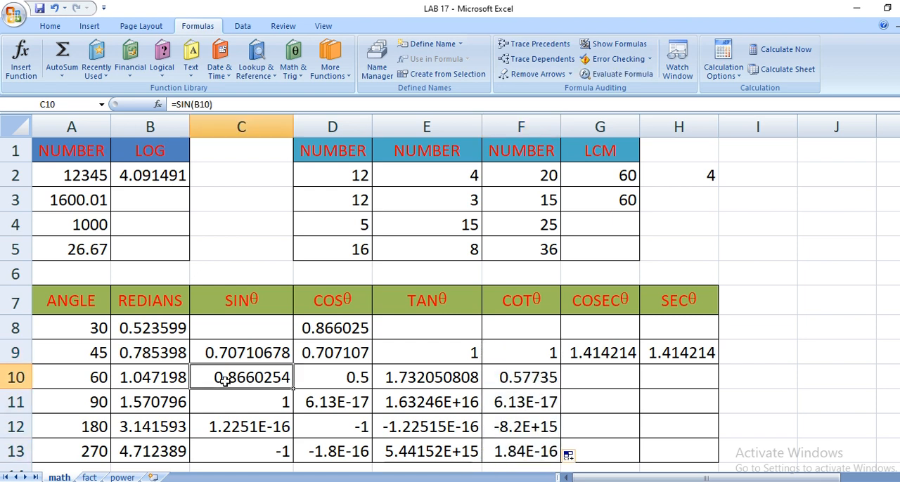
click(343, 380)
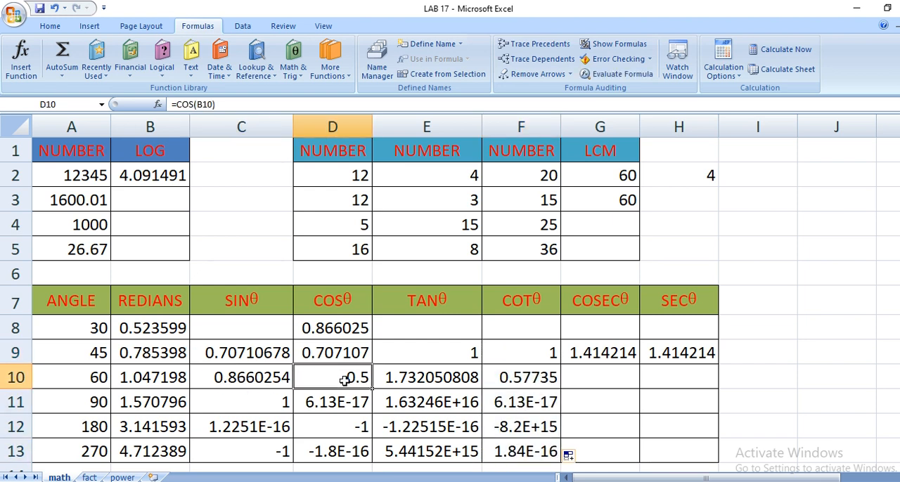
click(246, 346)
drag(296, 365, 292, 326)
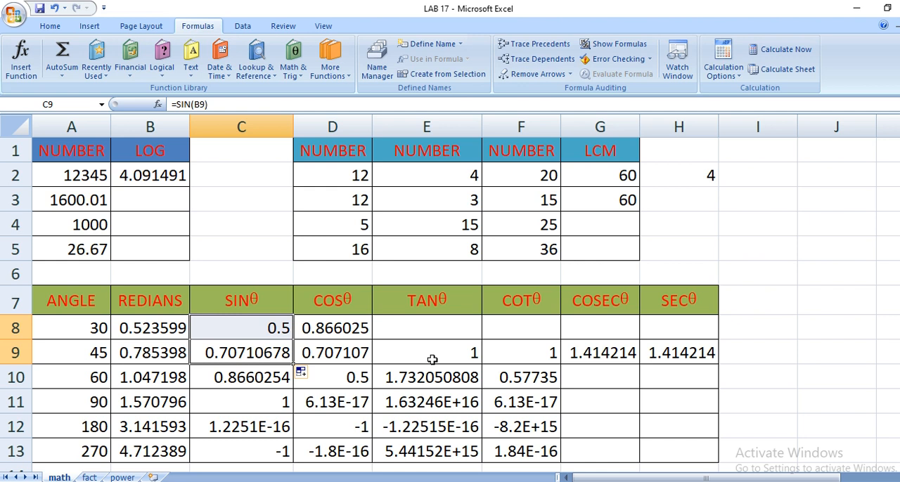
click(223, 322)
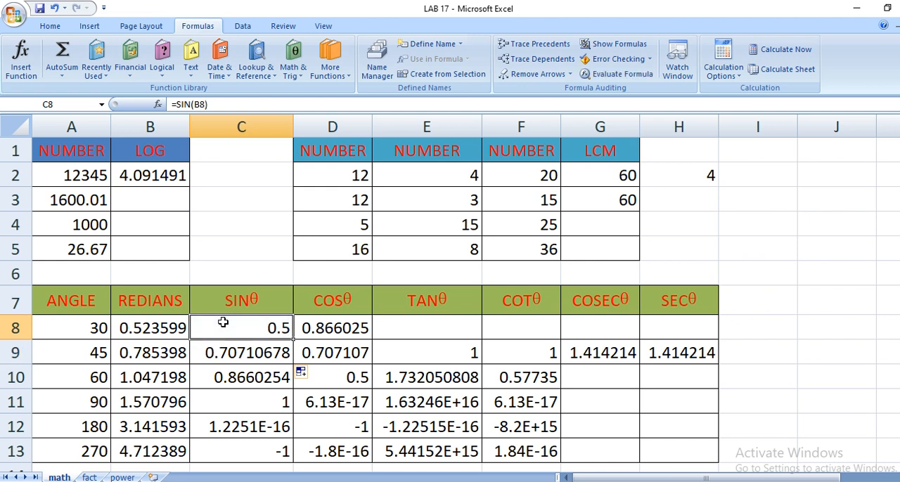
Fill the TAN formula in E9 and the COT formula in F9 up into row 8.
click(476, 361)
drag(483, 363, 482, 321)
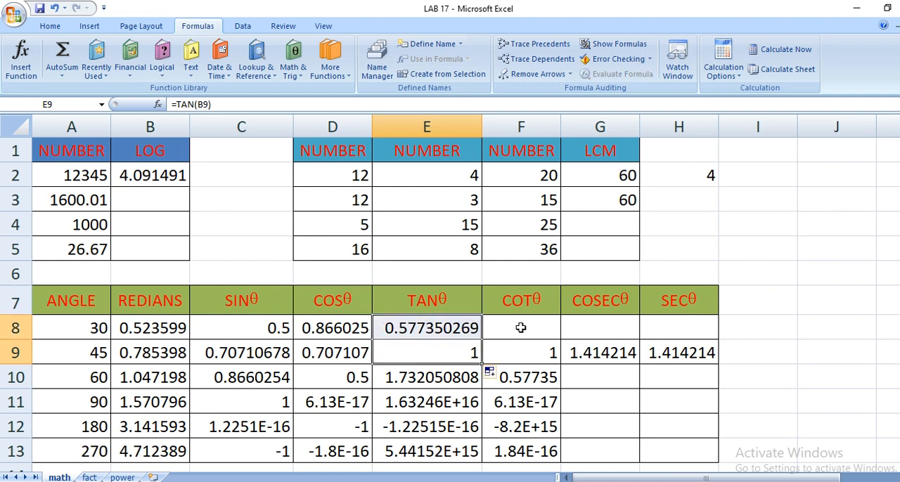
click(538, 352)
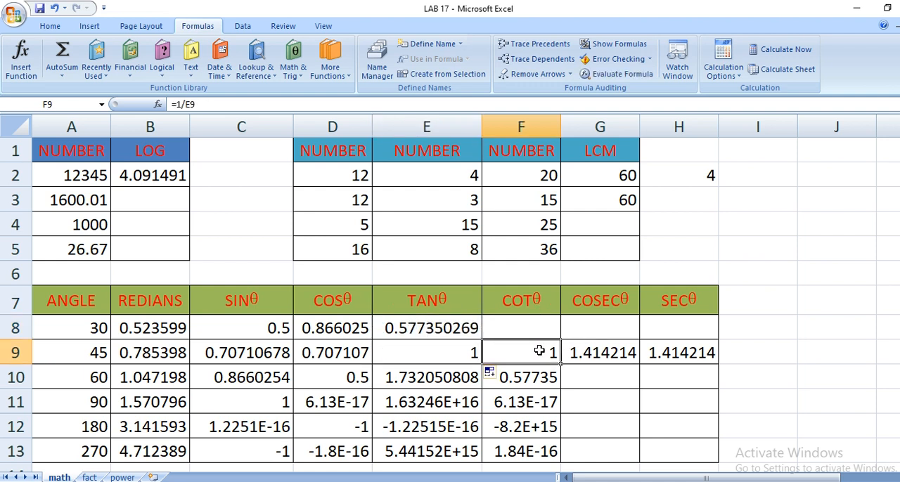
drag(561, 364, 559, 320)
Fill the COSEC formula in G9 and the SEC formula in H9 up into row 8.
click(616, 356)
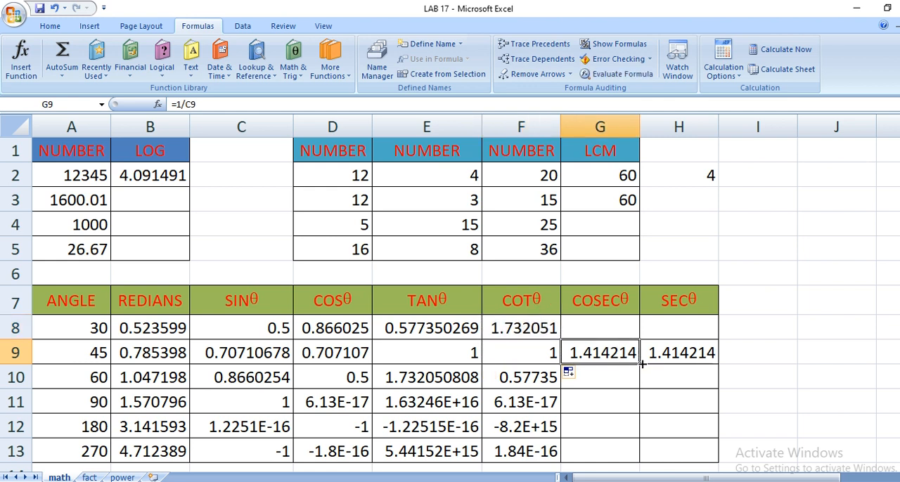
drag(642, 364, 637, 322)
click(709, 354)
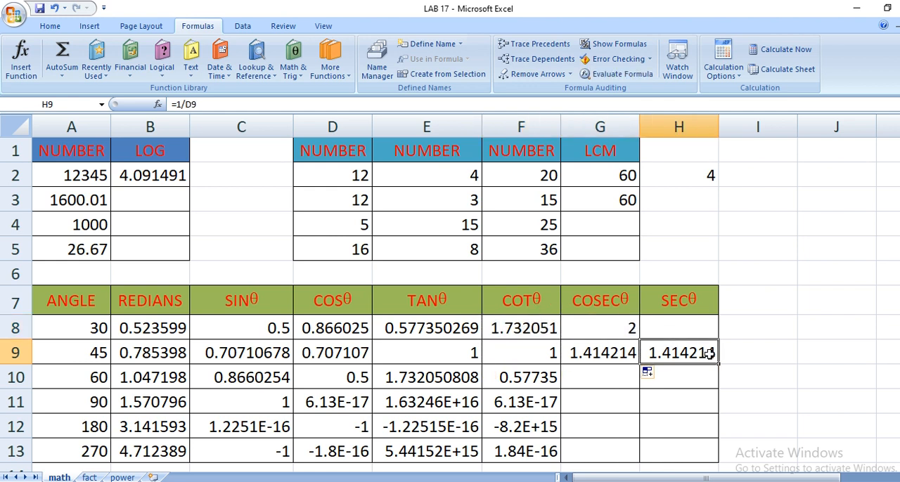
drag(721, 352, 719, 318)
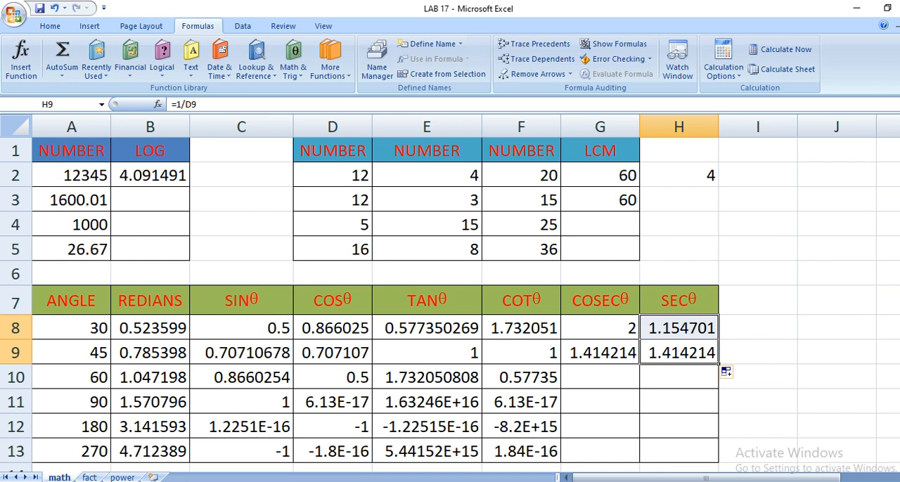
Switch to the fact sheet and select cell B2, the first empty cell under Factorial.
click(89, 477)
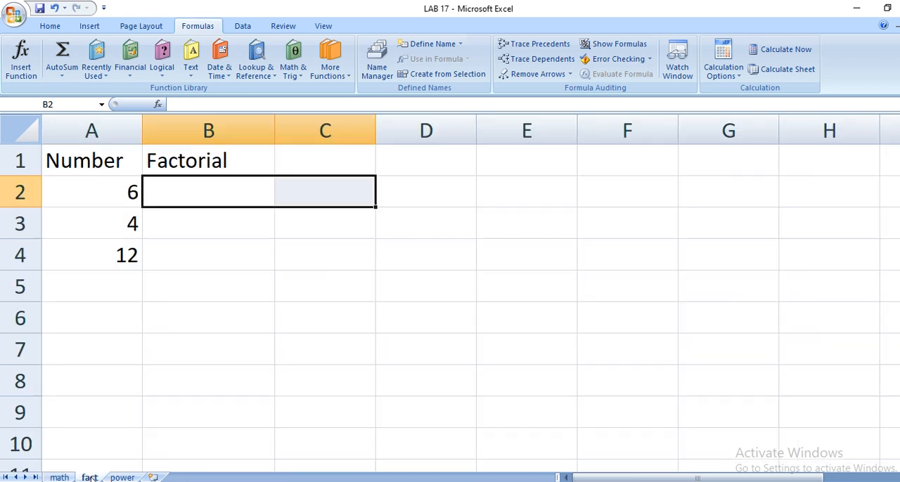
click(176, 184)
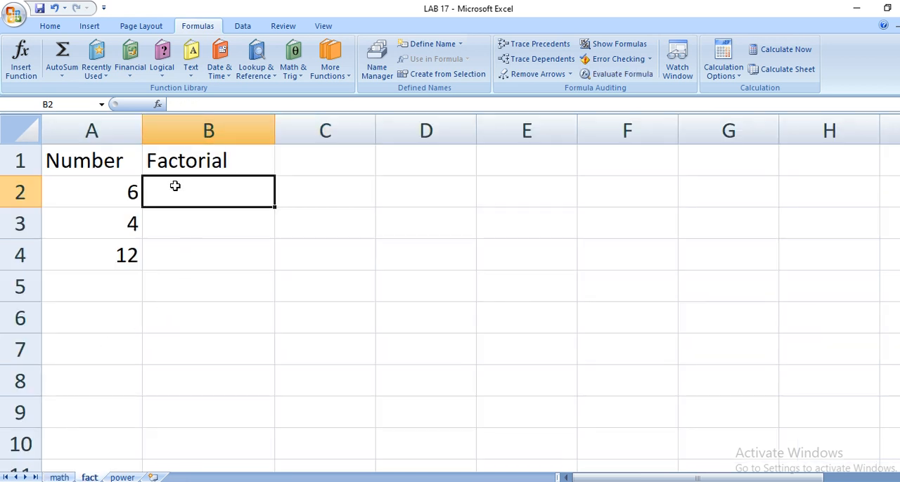
click(301, 70)
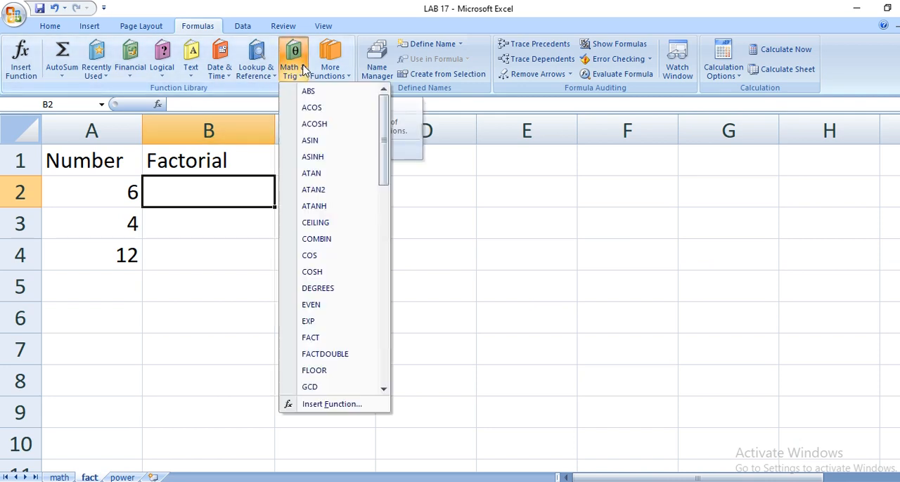
click(311, 339)
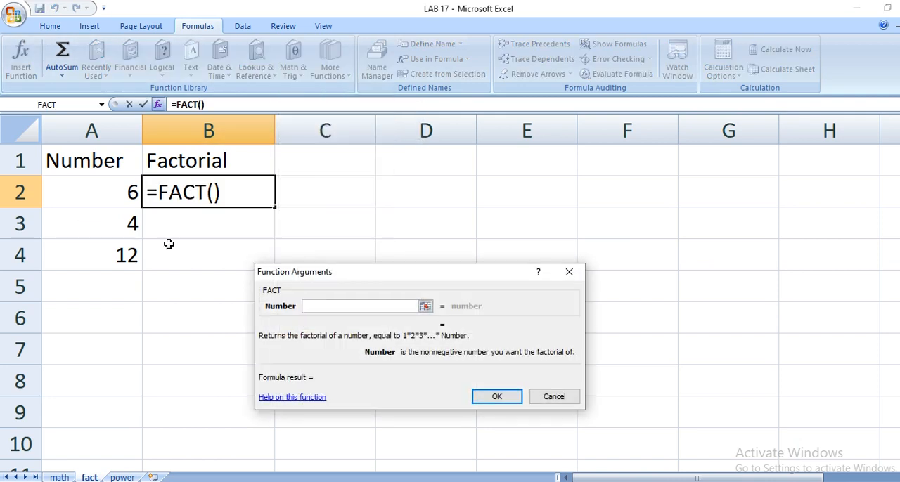
click(553, 398)
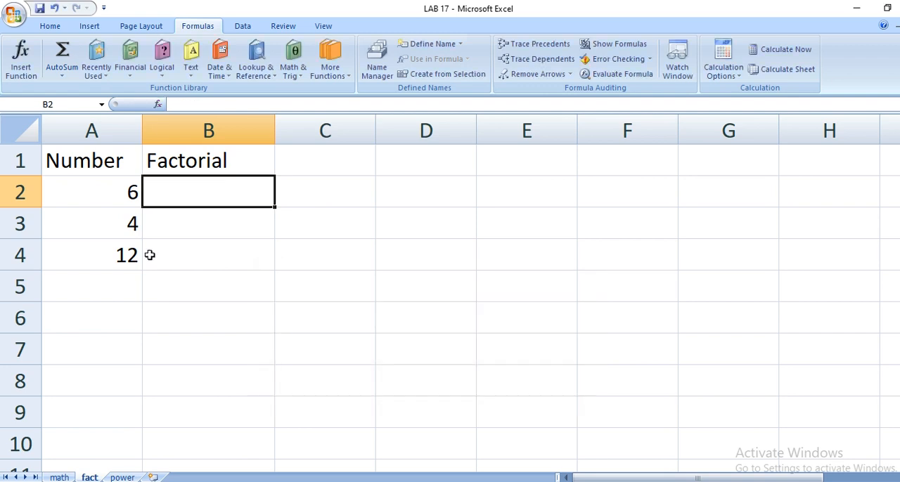
Insert the FACT function in cell B2 with A2 as its number.
click(292, 68)
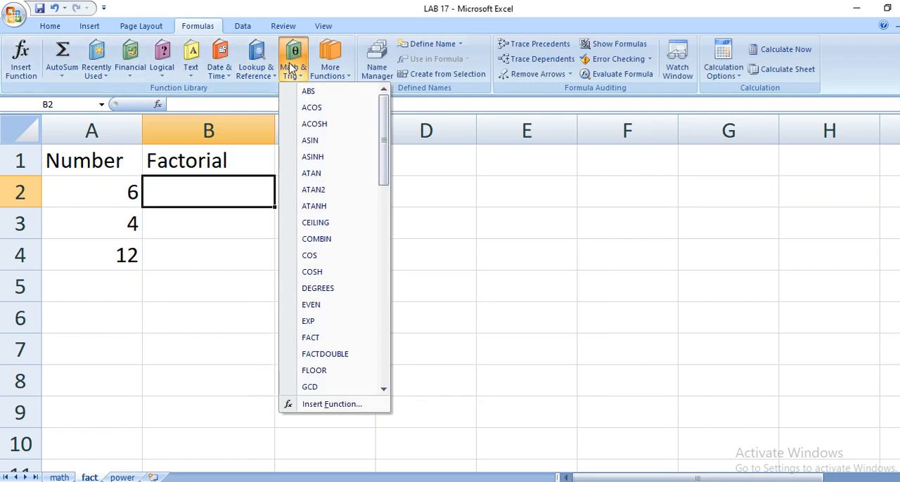
click(313, 340)
click(114, 194)
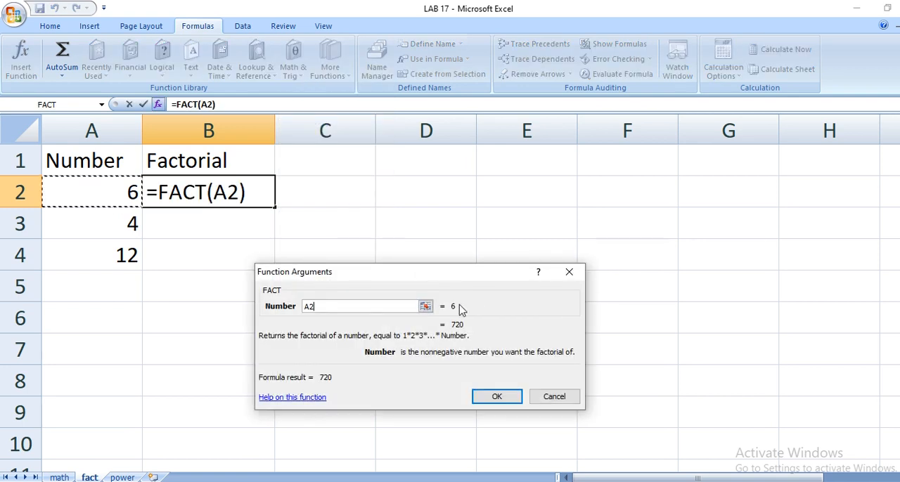
click(486, 397)
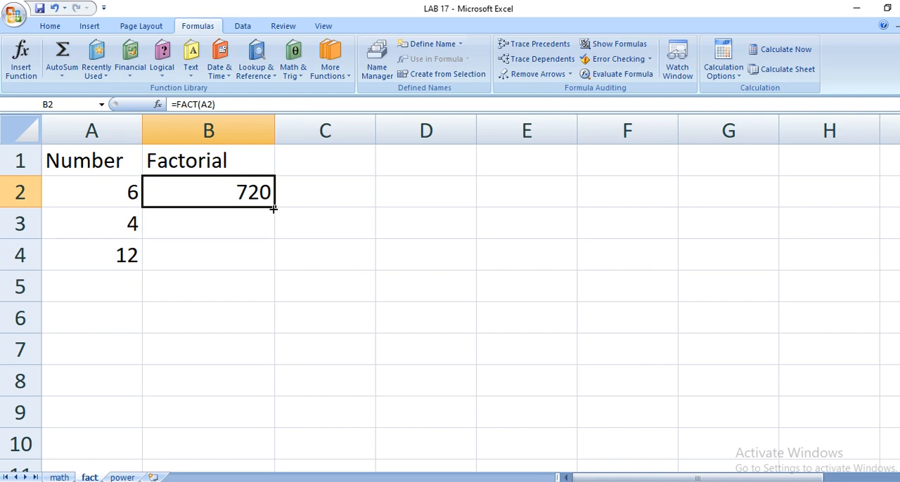
Insert the PI function, which takes no arguments, in cell C2.
click(294, 71)
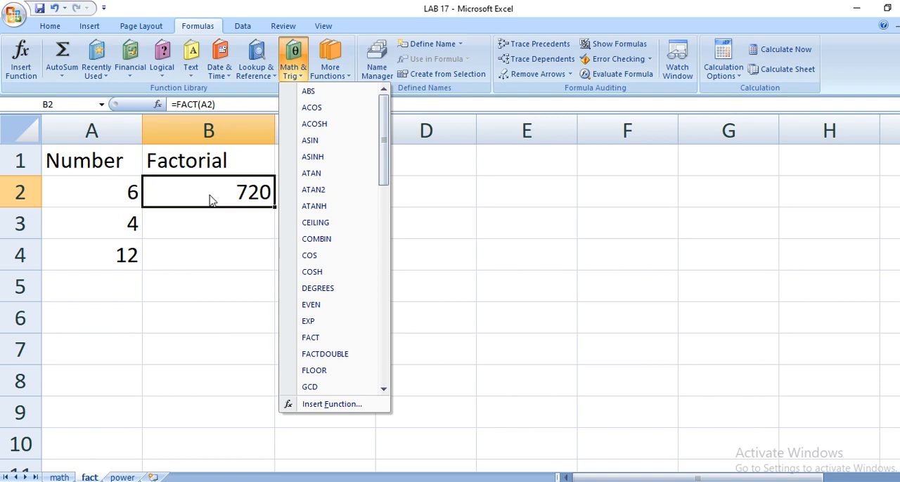
click(232, 294)
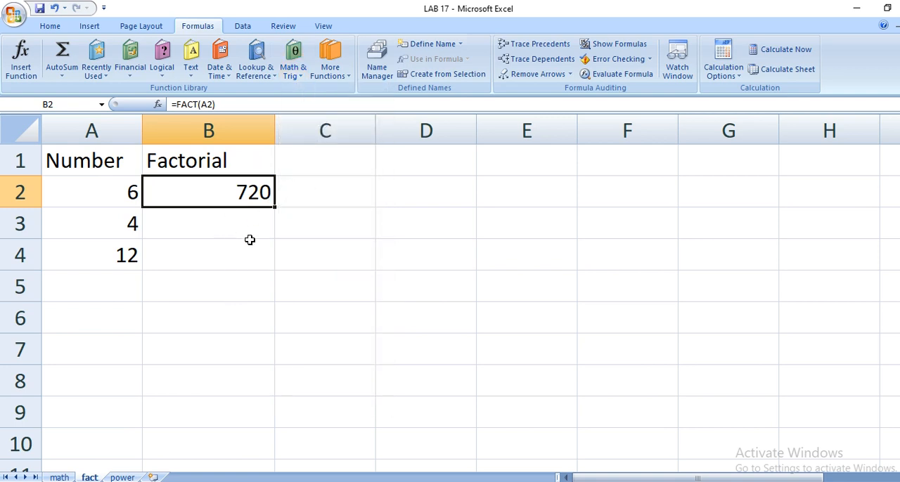
click(325, 197)
click(294, 60)
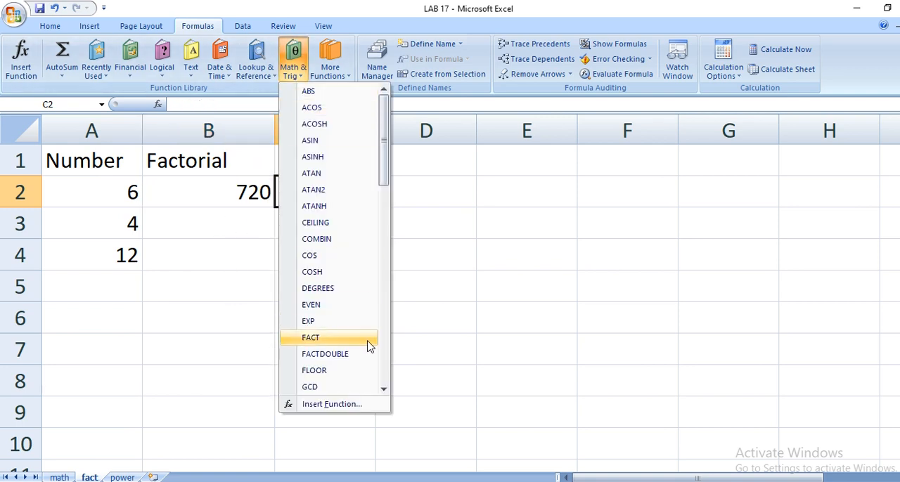
scroll(330, 338, down, 5)
click(339, 356)
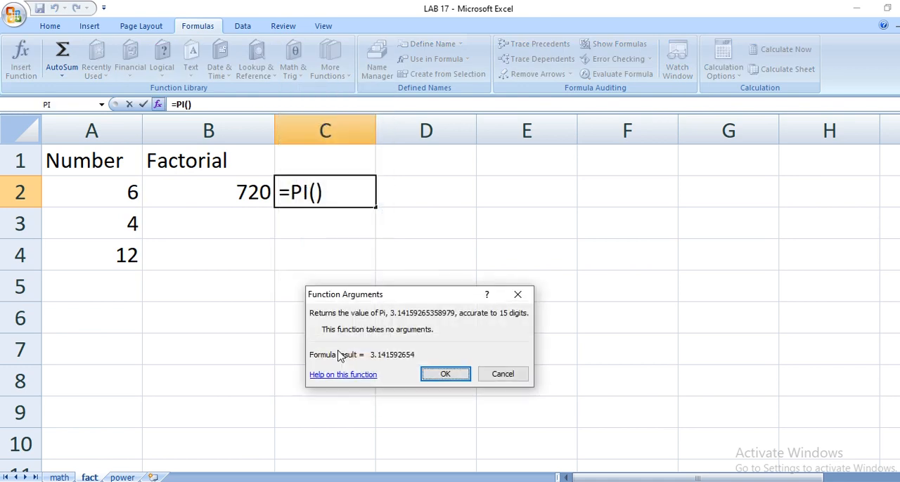
key(Return)
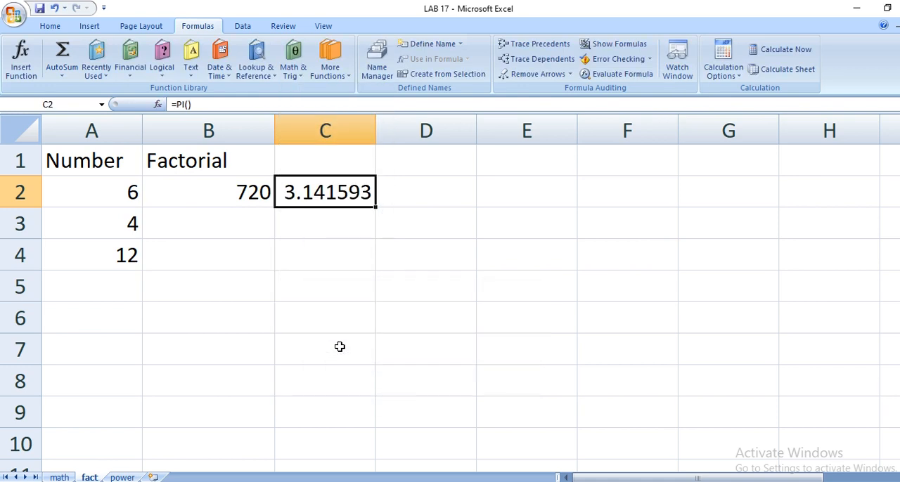
Insert the POWER function in cell C3 with A2 as the number and A3 as the power.
click(329, 221)
click(293, 69)
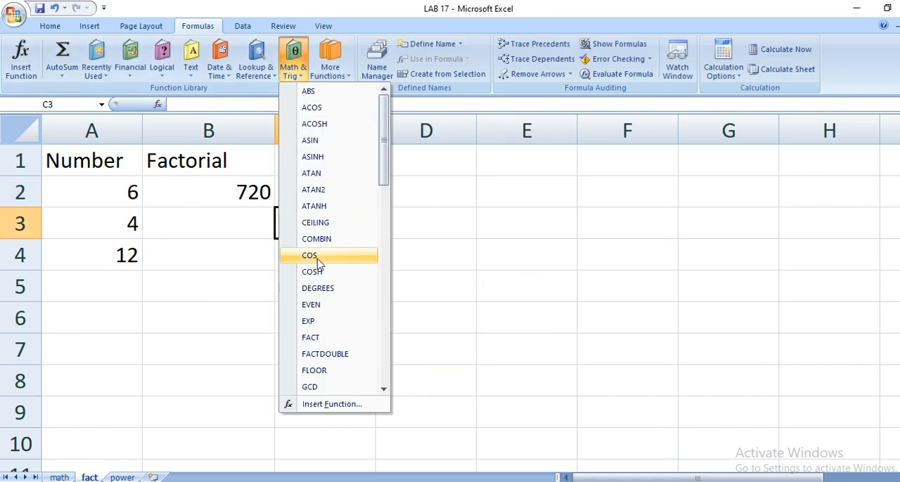
scroll(331, 372, down, 6)
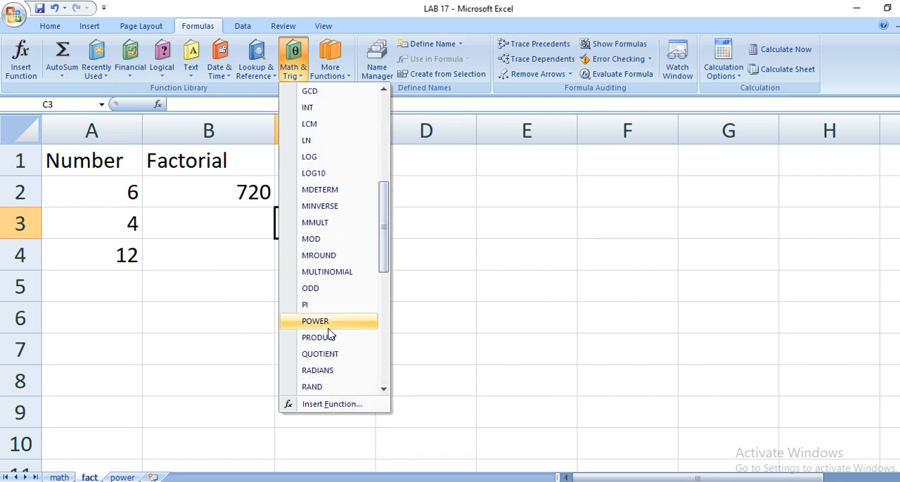
click(329, 322)
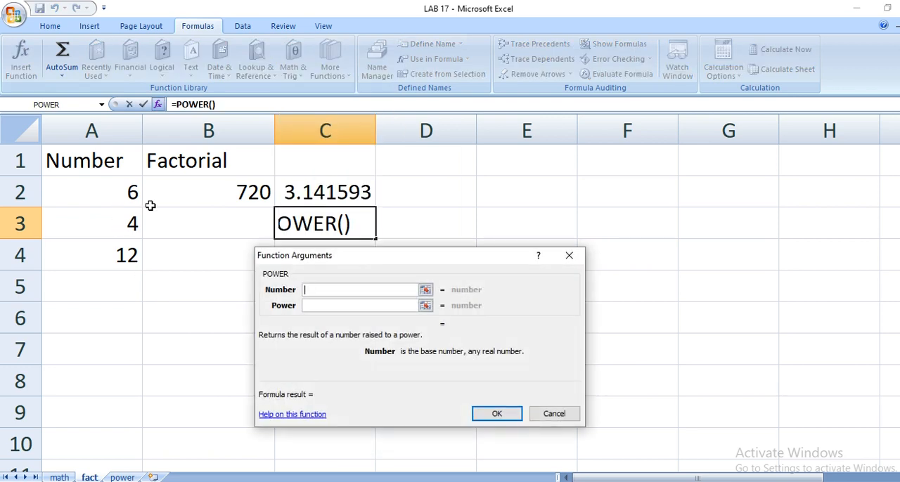
click(108, 195)
click(411, 306)
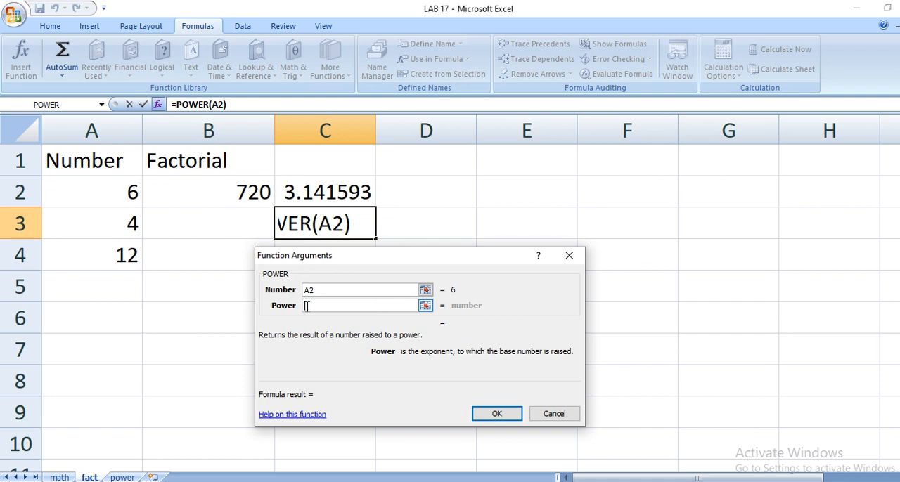
click(94, 233)
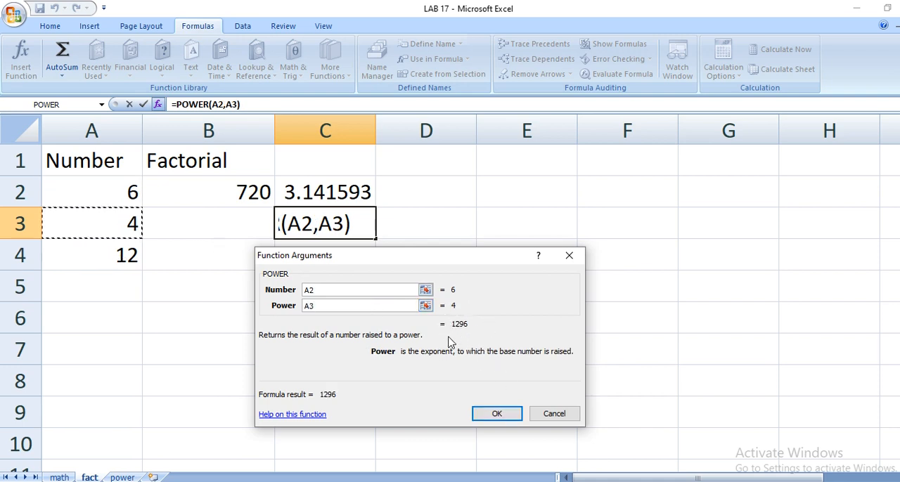
click(516, 421)
Insert the PRODUCT function in cell C4 to multiply the numbers in A2:A4.
click(312, 256)
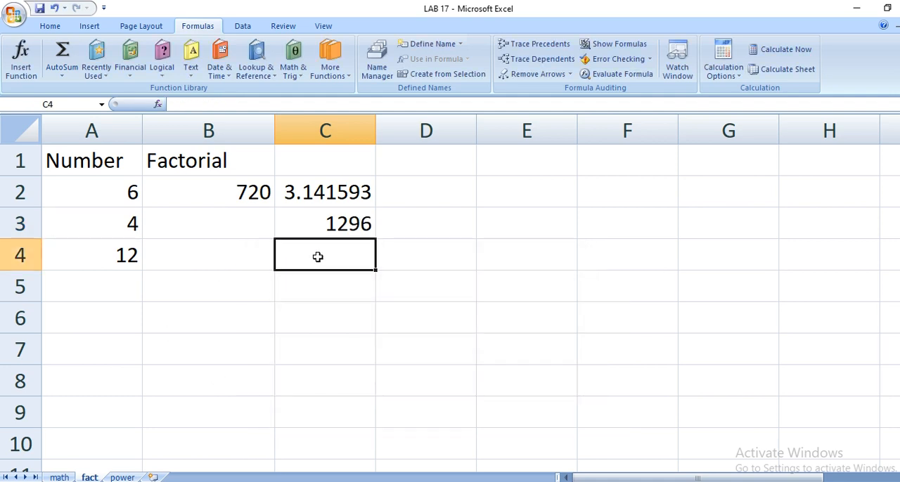
click(294, 67)
scroll(325, 281, down, 10)
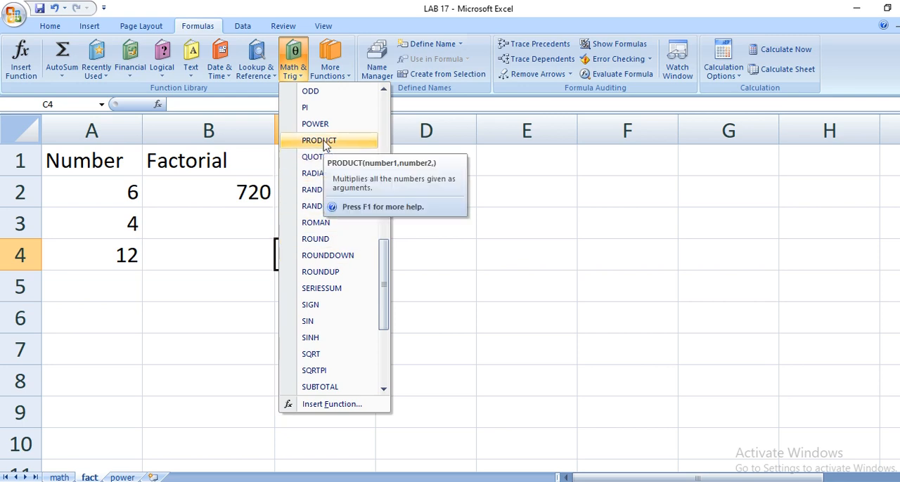
click(324, 144)
drag(83, 188, 79, 261)
drag(492, 232, 653, 180)
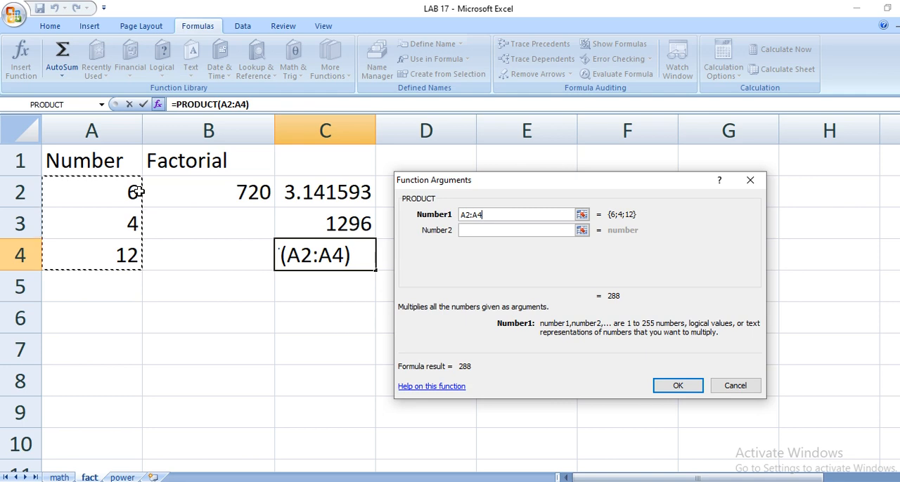
click(686, 388)
key(Return)
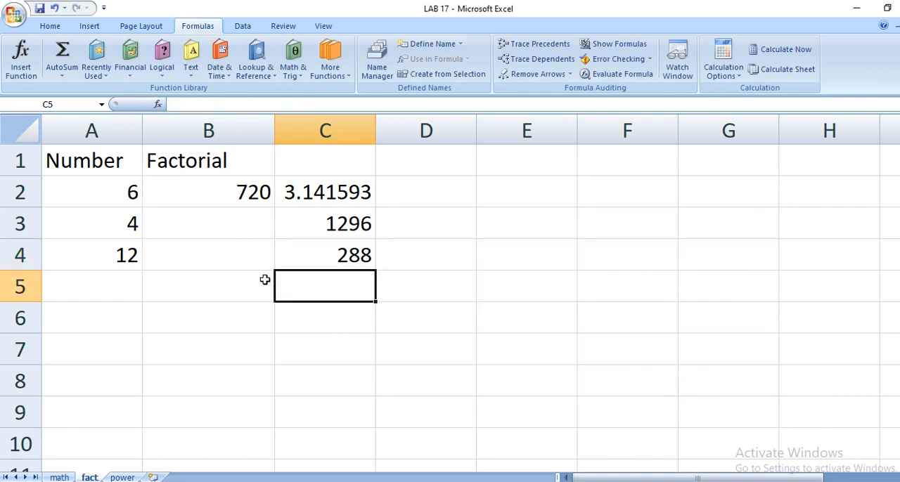
Insert the SQRT function in cell C5 with A4 as its number.
click(293, 56)
scroll(339, 233, down, 9)
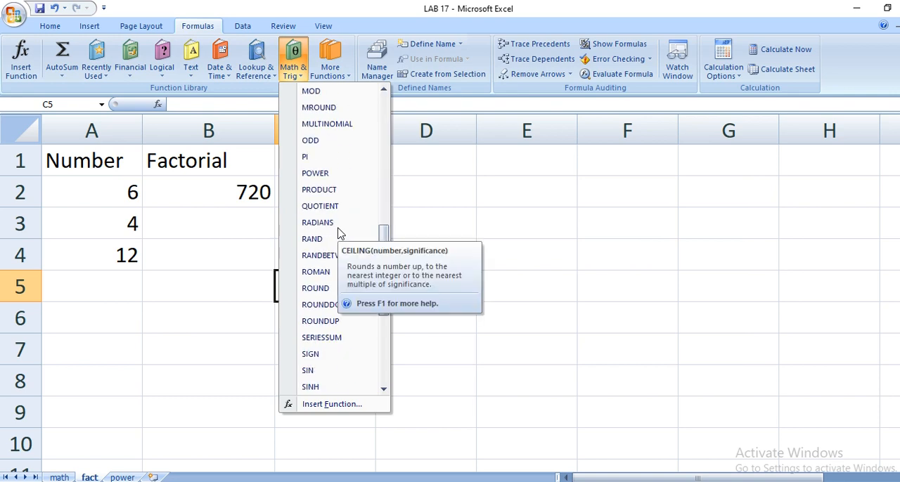
scroll(372, 201, down, 3)
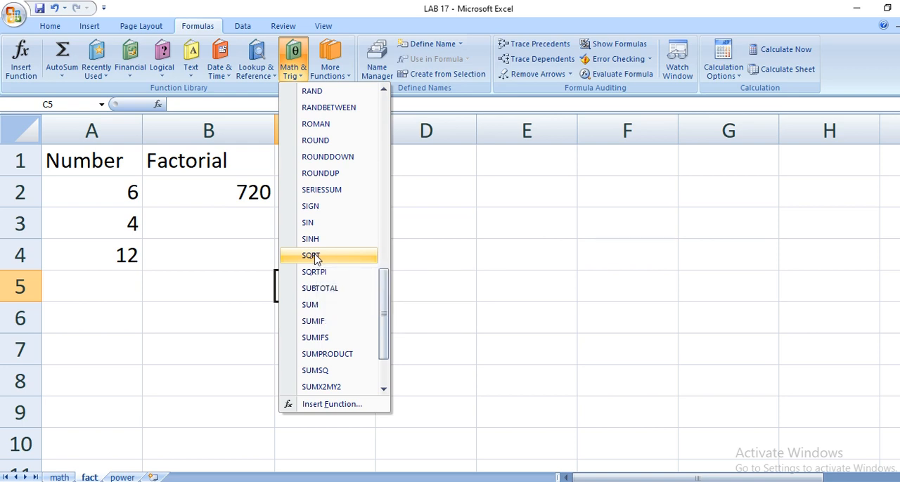
click(312, 256)
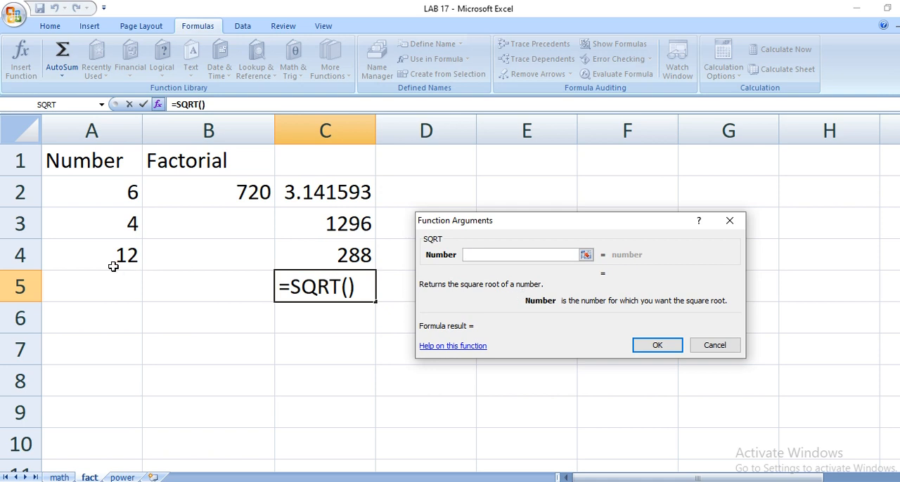
click(109, 223)
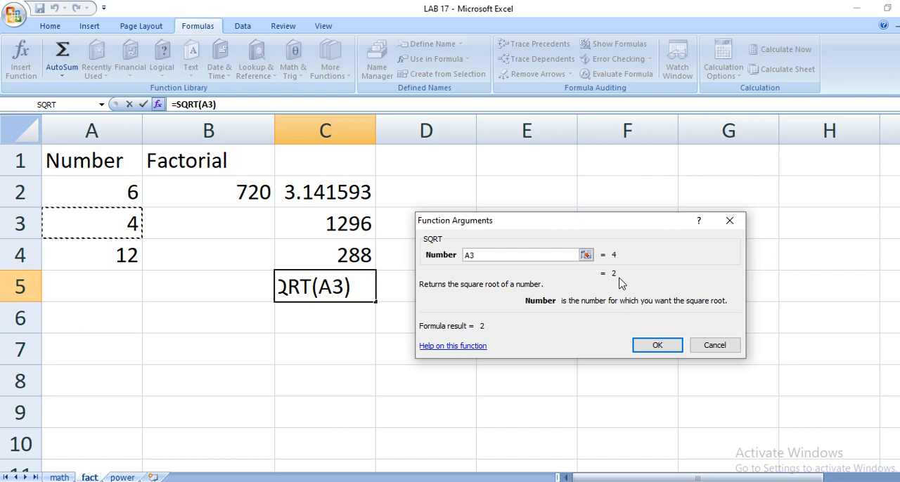
click(104, 256)
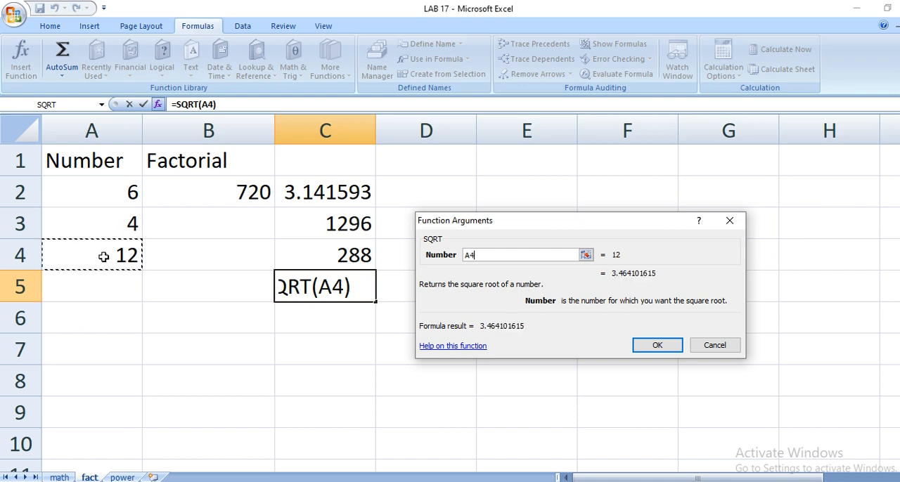
click(120, 199)
click(96, 251)
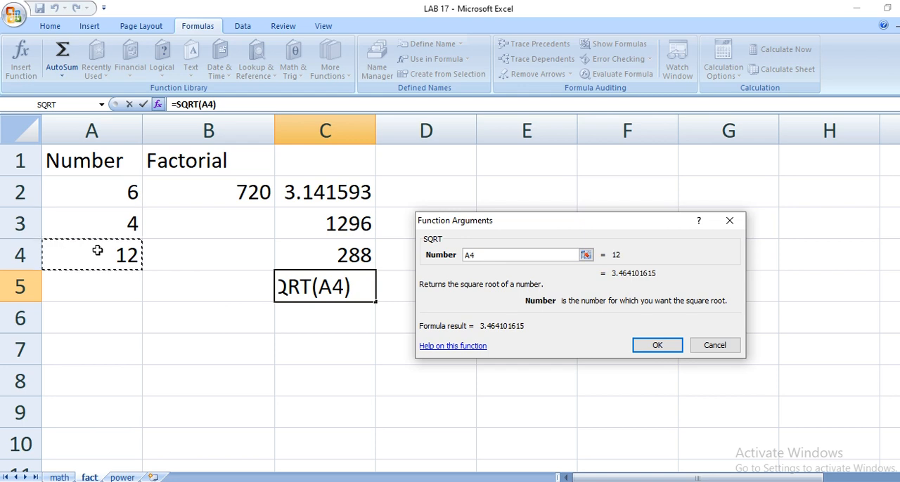
click(654, 349)
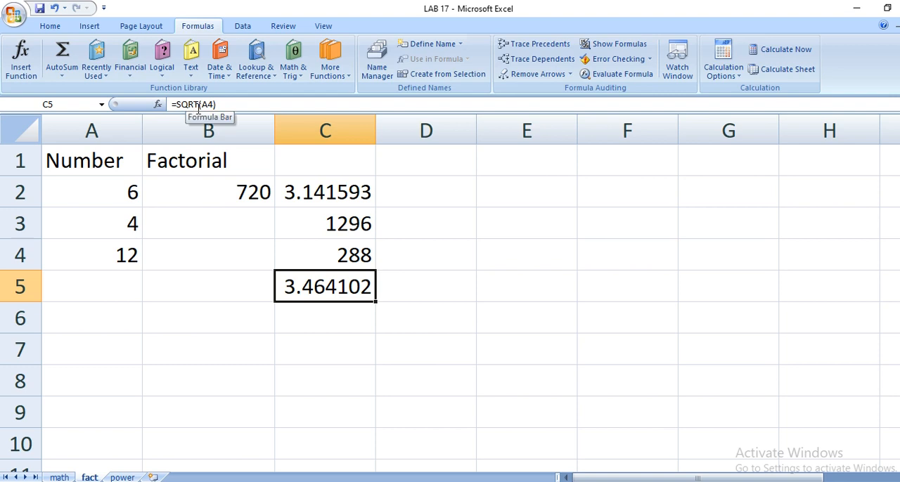
click(116, 478)
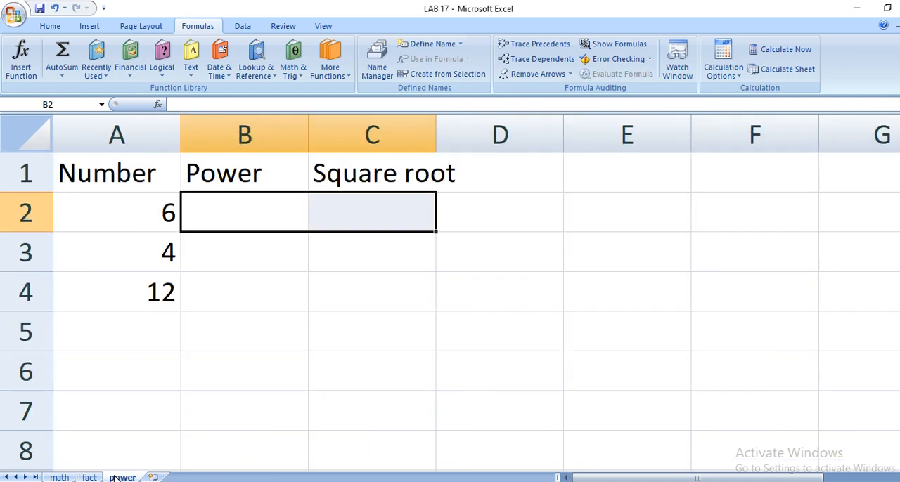
click(354, 216)
click(213, 217)
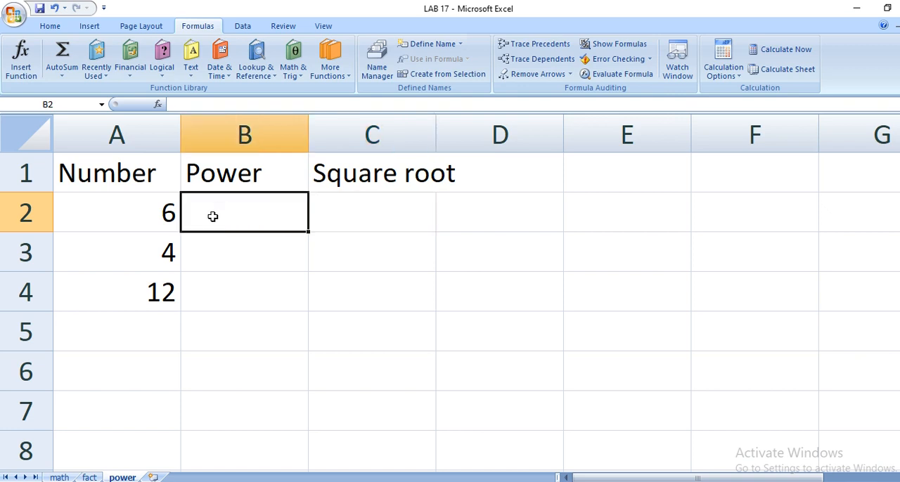
click(207, 261)
click(217, 299)
click(90, 478)
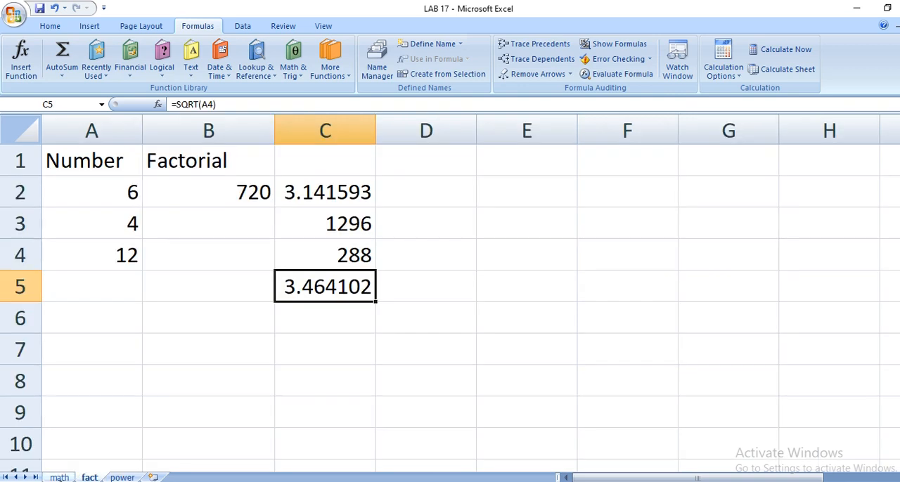
Switch to the math sheet and insert the RAND function, which takes no arguments, in cell C2.
click(59, 477)
click(246, 172)
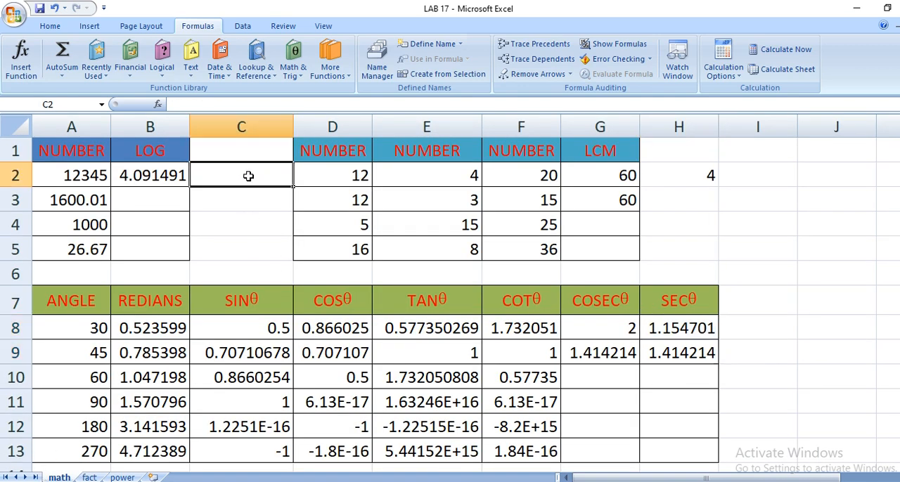
click(295, 70)
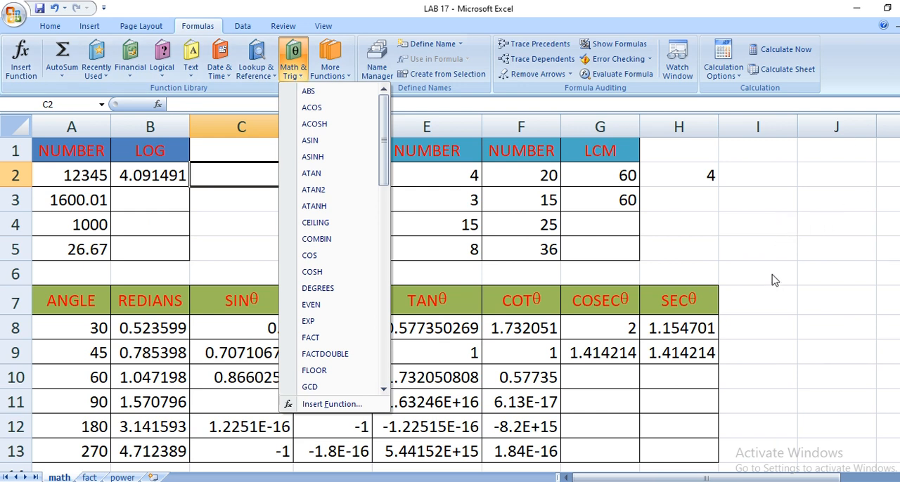
click(750, 174)
click(287, 64)
scroll(357, 308, down, 5)
scroll(356, 308, down, 2)
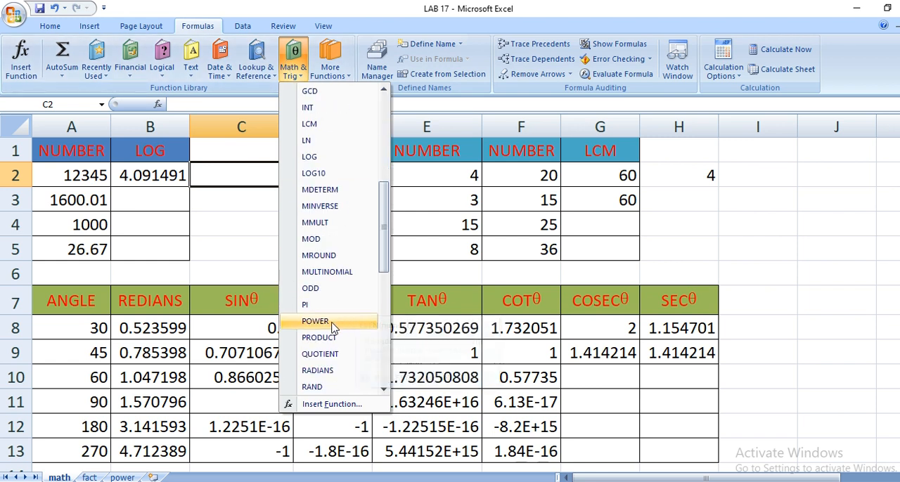
click(312, 337)
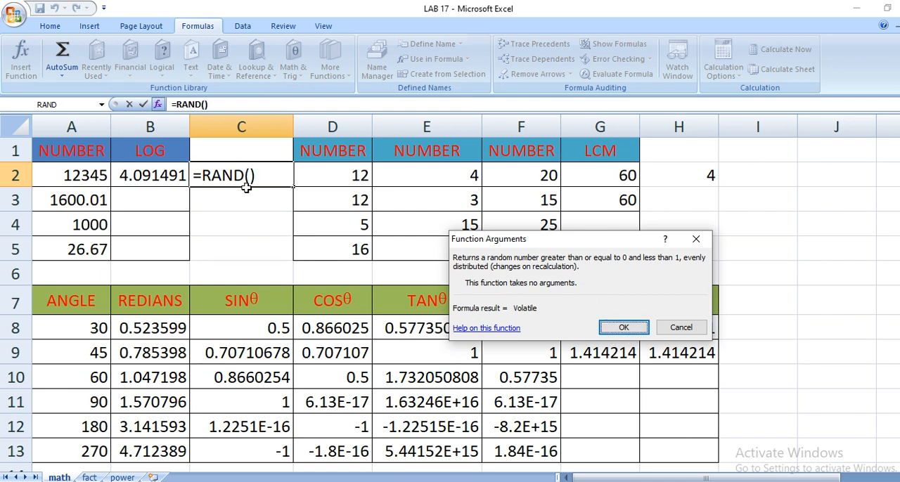
click(623, 327)
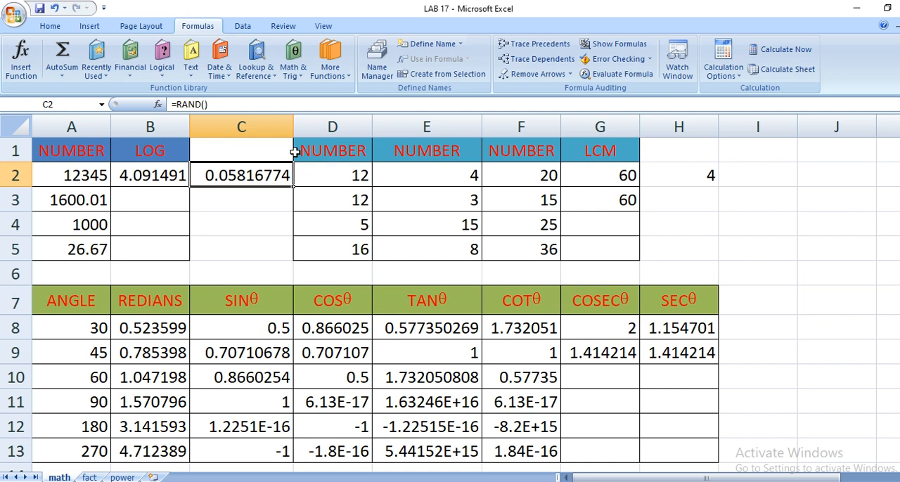
Insert the RANDBETWEEN function in cell C3 with 10 as the bottom and 20 as the top value.
click(240, 206)
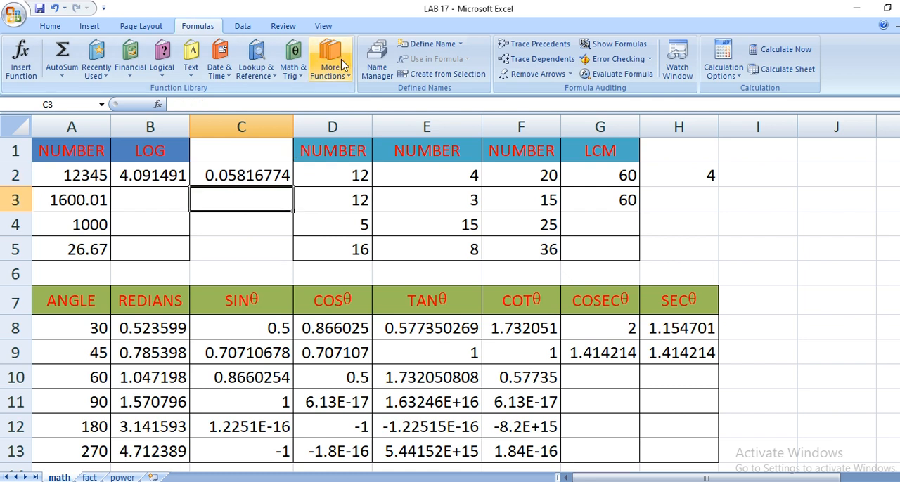
click(296, 70)
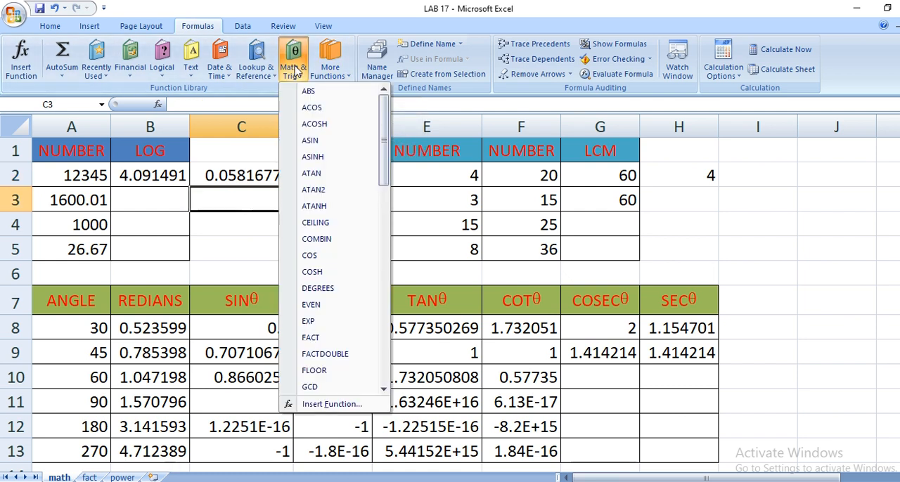
scroll(313, 354, down, 3)
scroll(313, 353, down, 3)
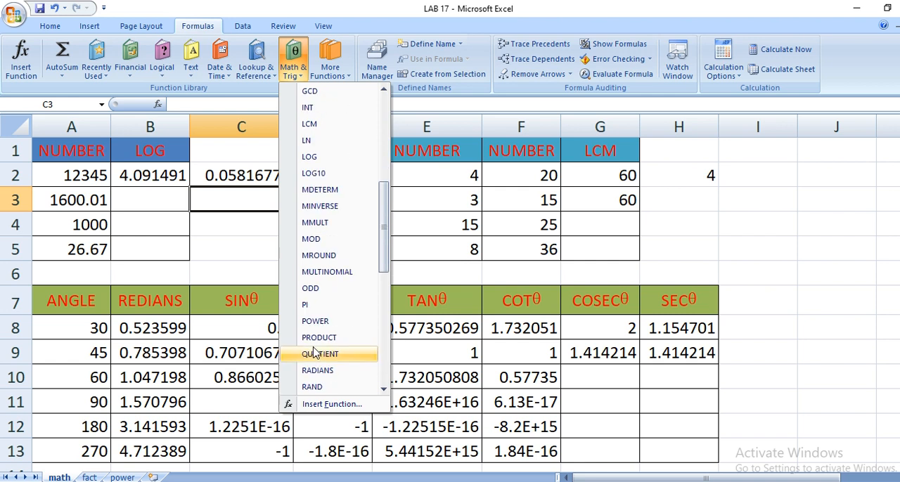
scroll(315, 354, down, 1)
click(314, 350)
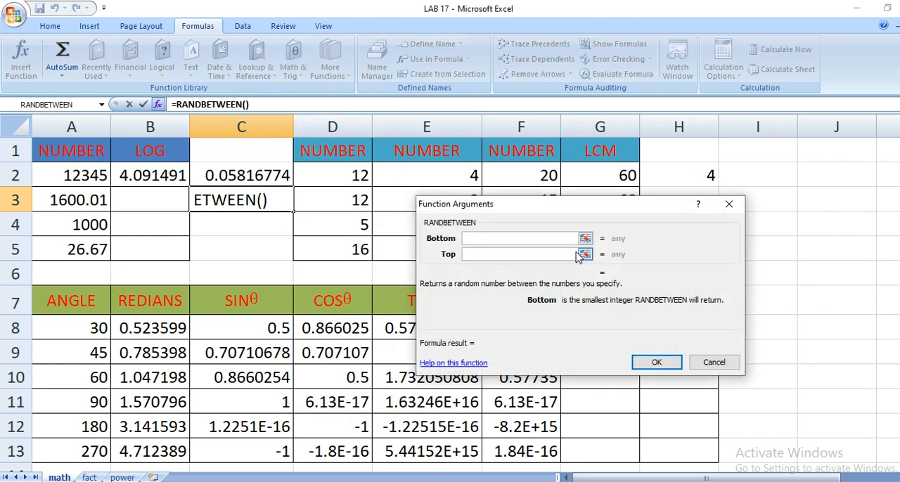
text(10)
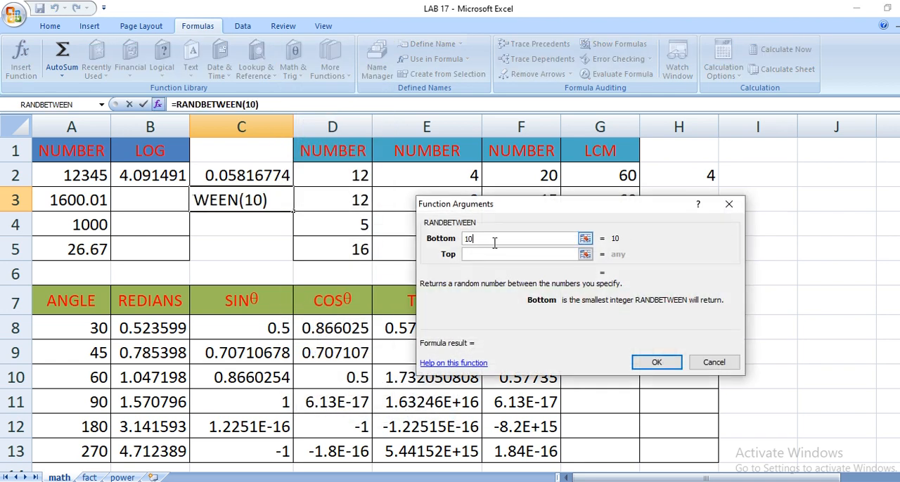
click(483, 254)
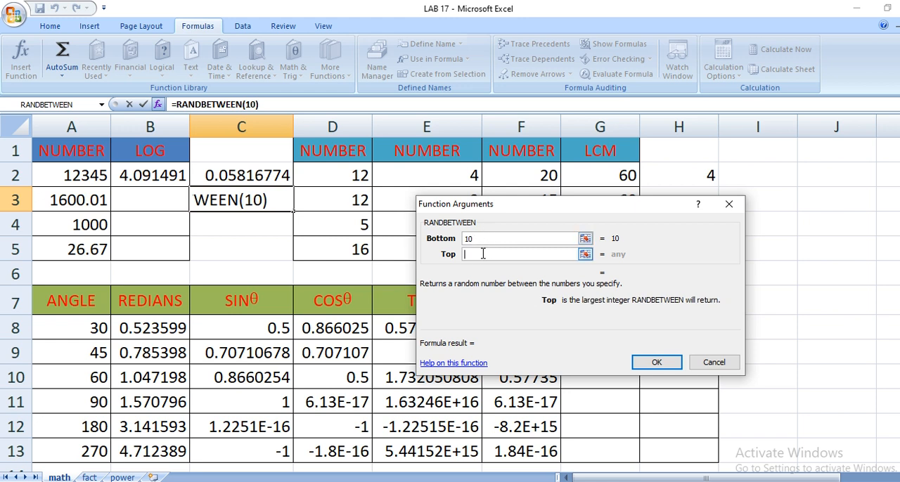
text(20)
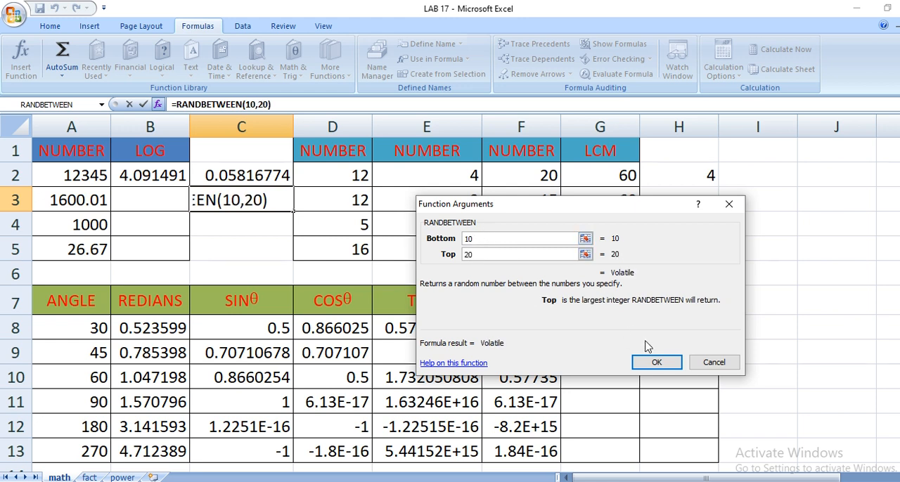
click(654, 362)
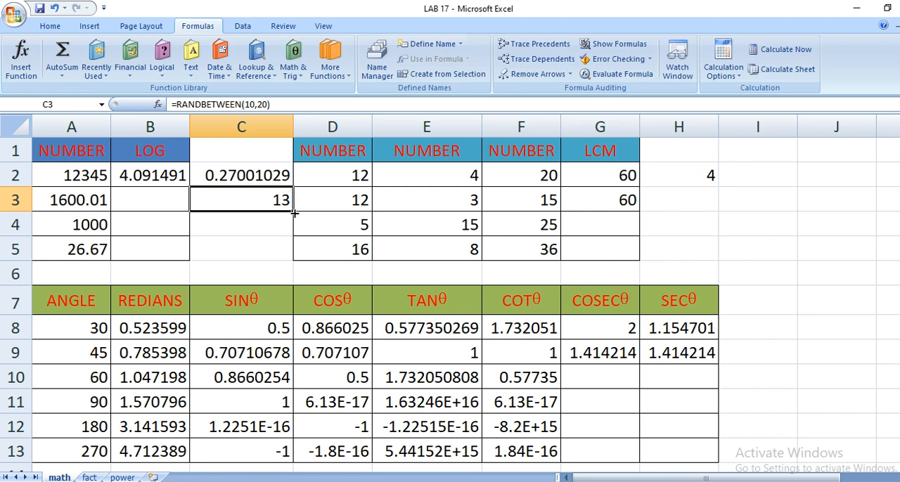
Fill the RANDBETWEEN formula from C3 down to C5 and clear the contents of cell C4.
drag(293, 217, 291, 255)
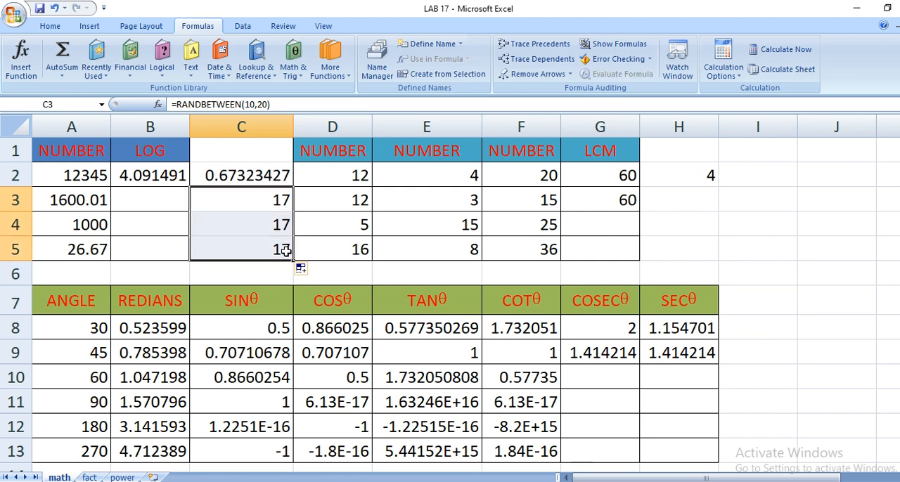
click(255, 204)
click(246, 223)
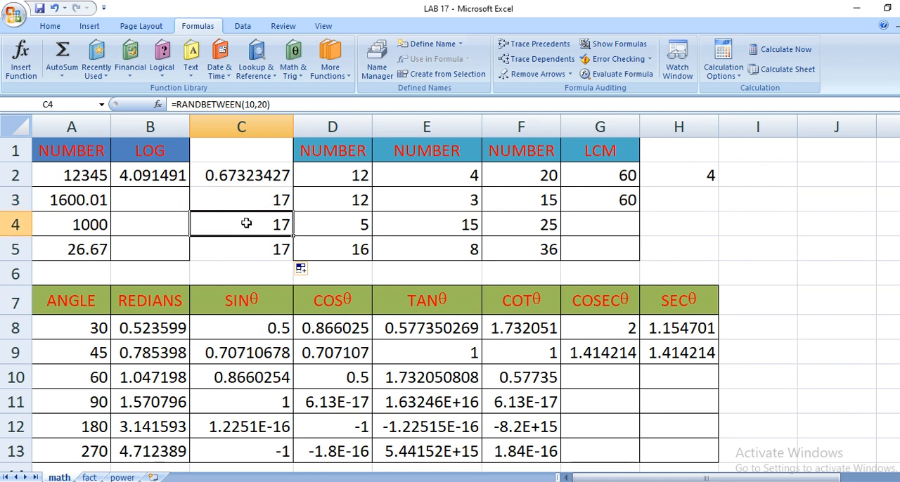
key(Delete)
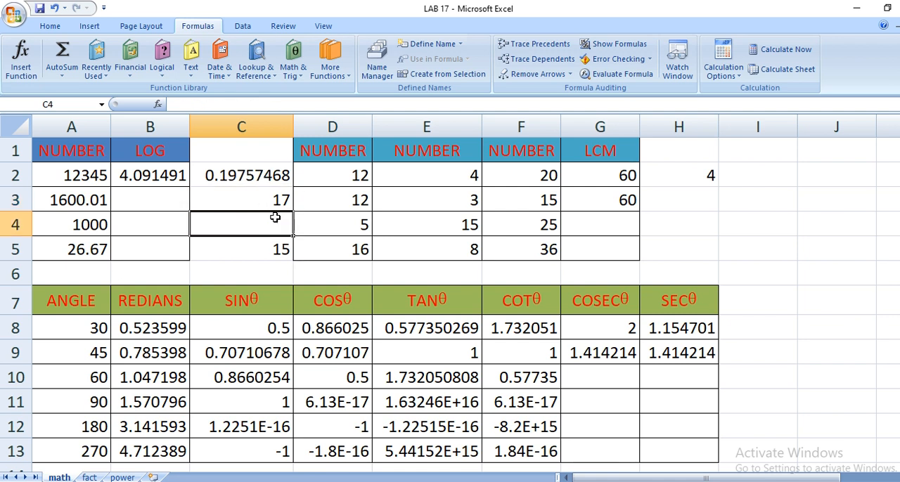
Clear the contents of cell C5 and go back to the RAND formula in cell C2.
key(Return)
key(Delete)
key(Up)
key(Up)
key(Up)
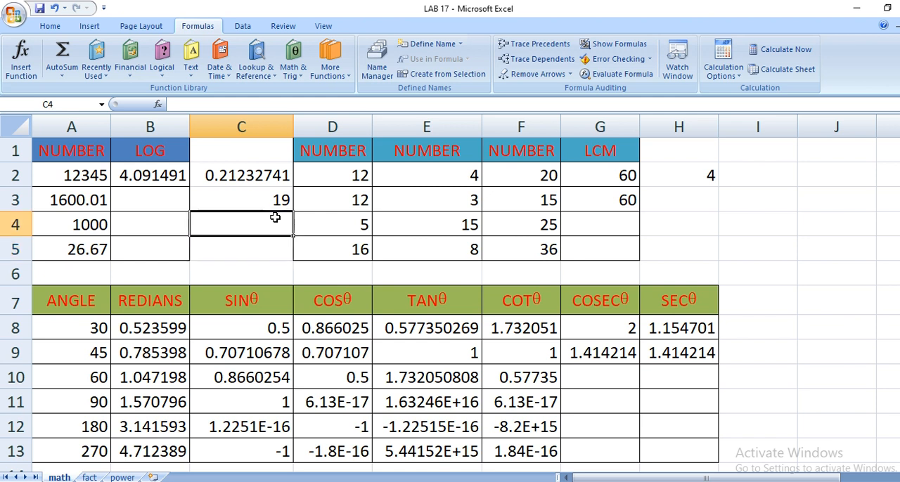
Insert the RAND function in cell H3.
click(703, 202)
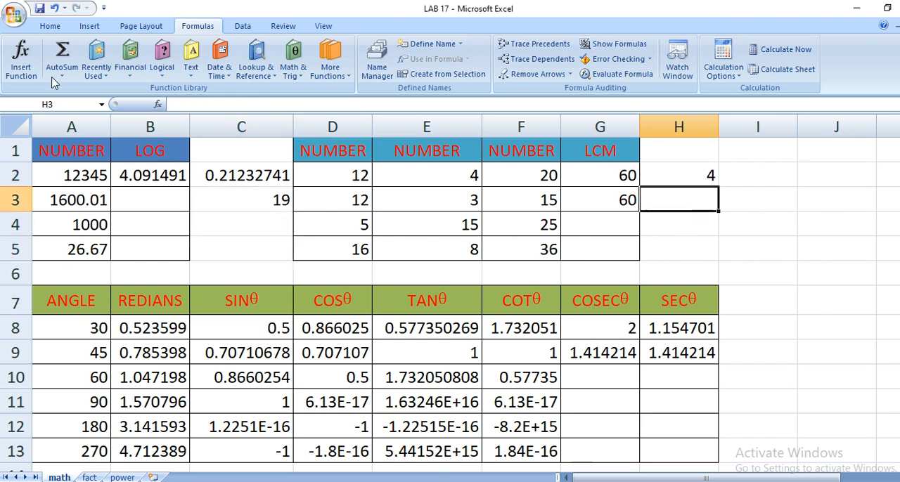
click(293, 69)
scroll(323, 383, down, 2)
scroll(323, 383, down, 5)
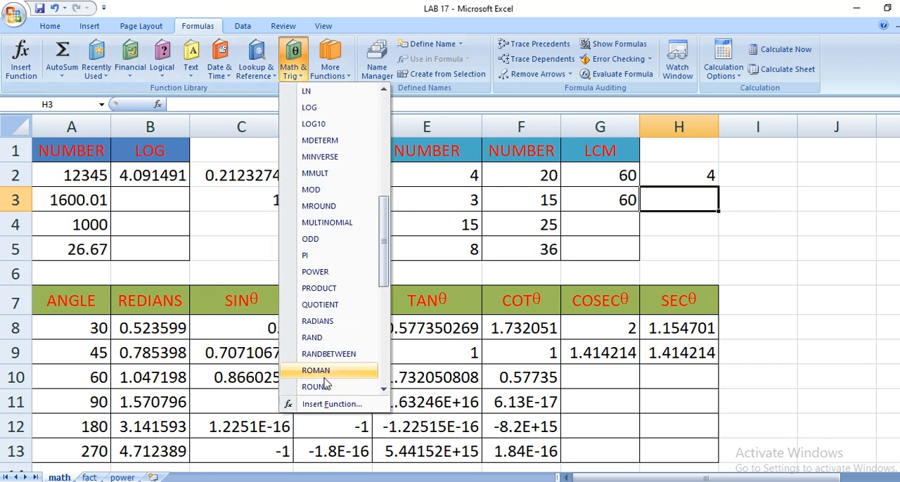
click(320, 337)
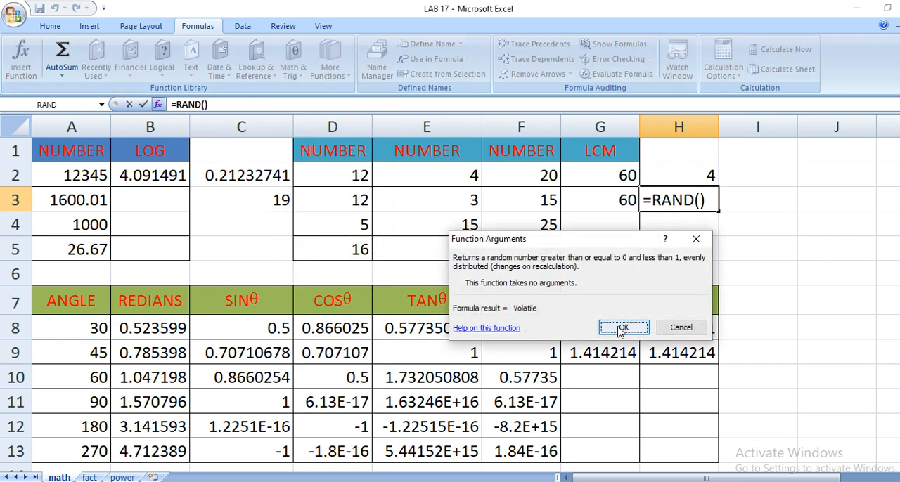
click(624, 328)
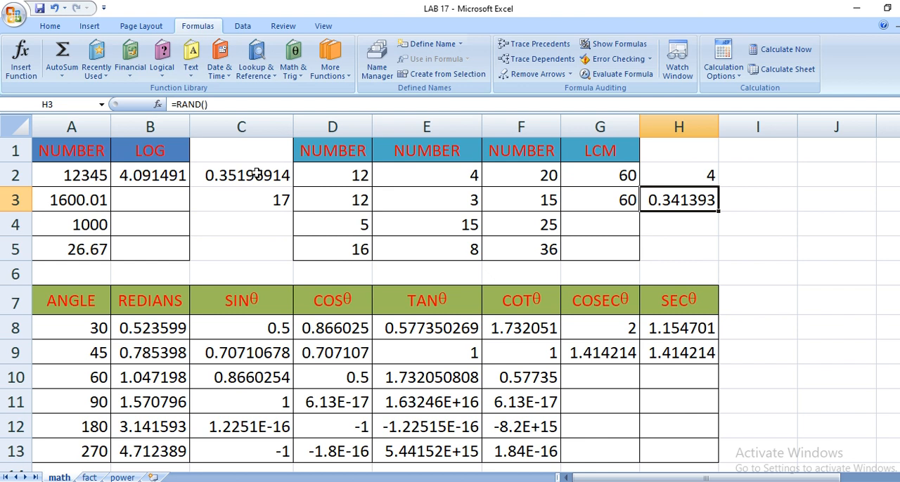
Insert the RANDBETWEEN function in cell H4 with 20 as the bottom and 50 as the top value.
click(668, 226)
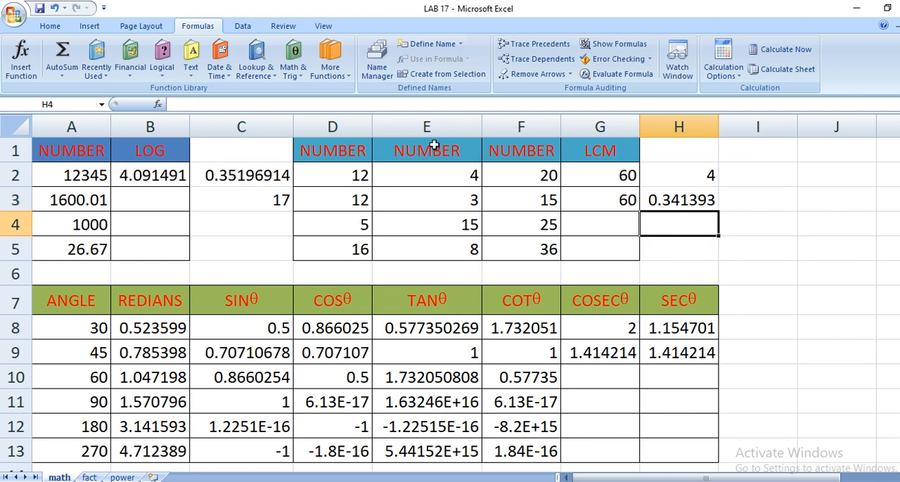
click(294, 74)
scroll(317, 352, down, 10)
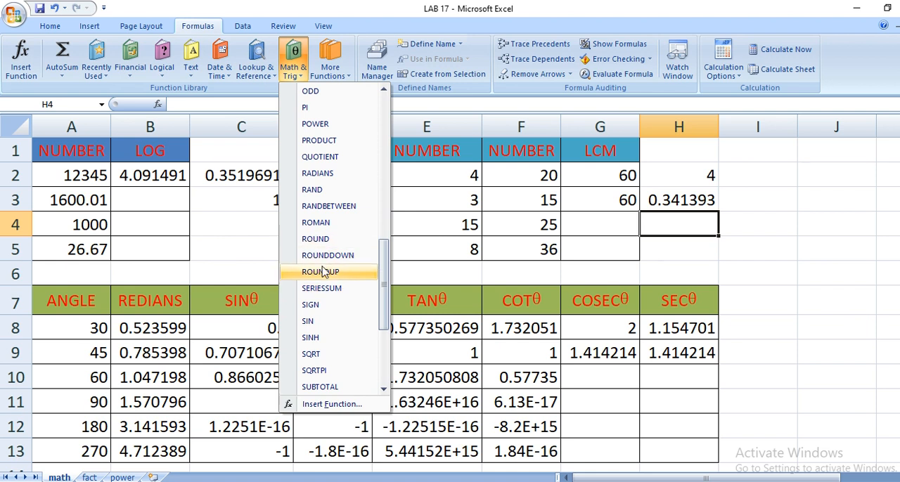
click(327, 207)
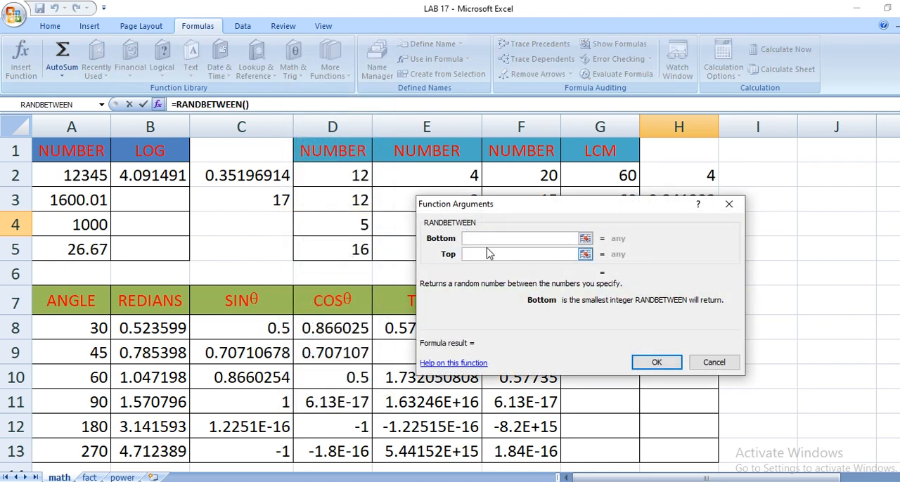
text(20)
click(531, 256)
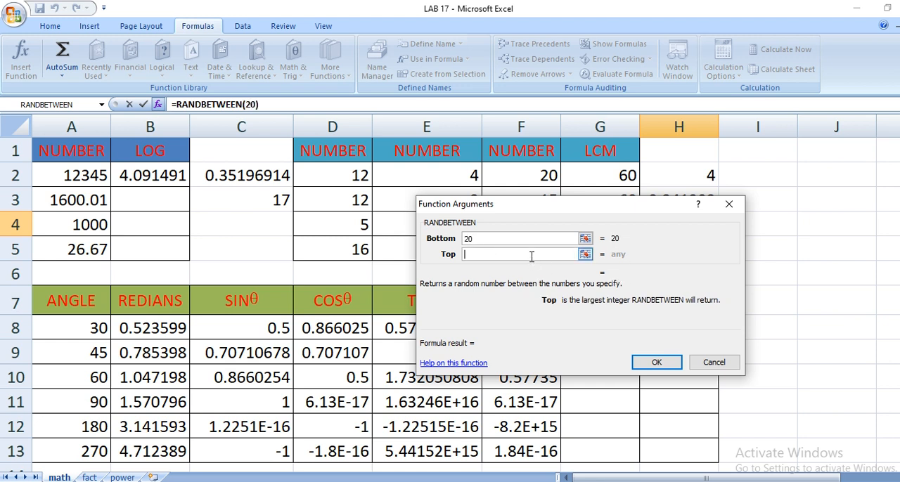
text(50)
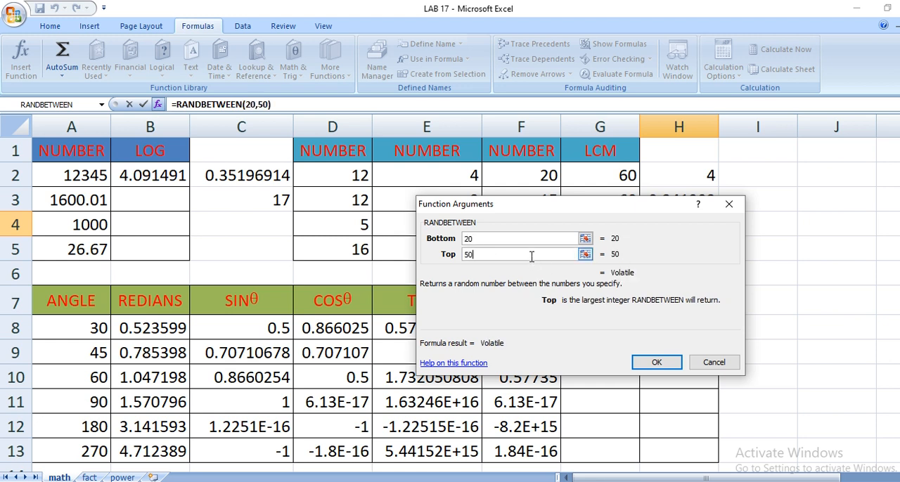
click(647, 363)
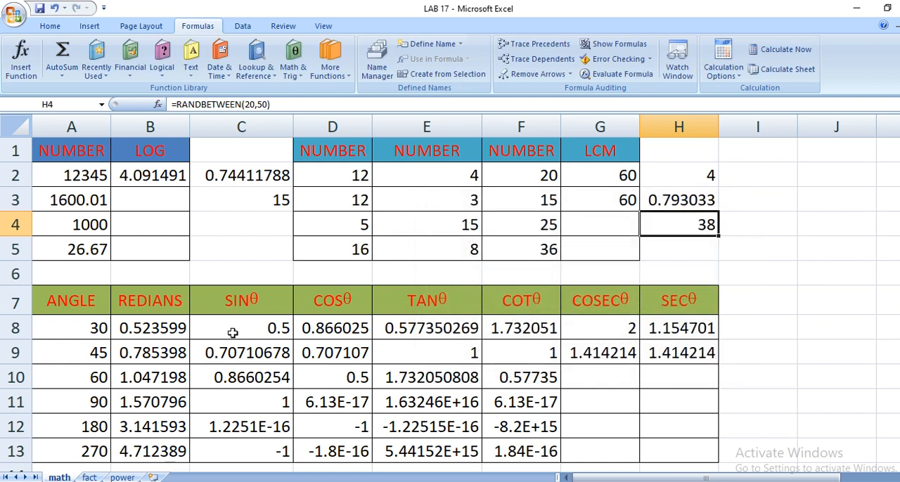
Look through the list of math and trigonometry functions, including the SUM-related functions, without inserting any.
click(294, 69)
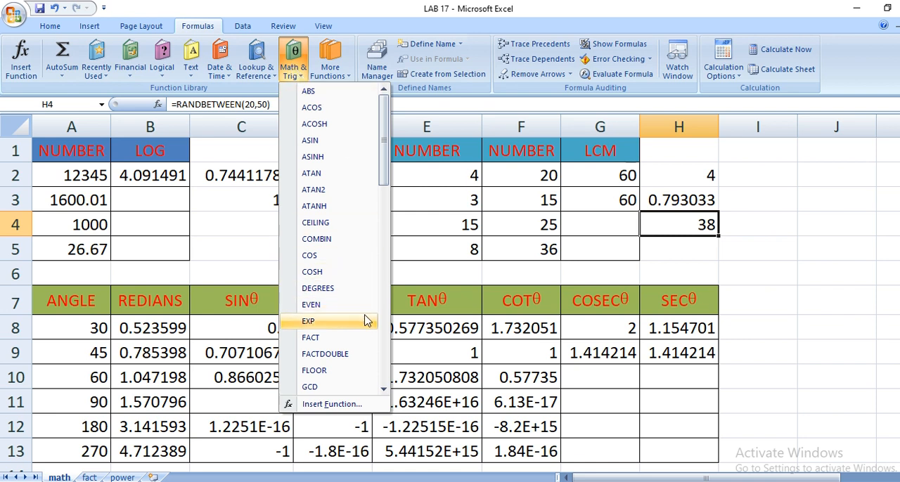
scroll(367, 325, down, 2)
scroll(368, 325, down, 4)
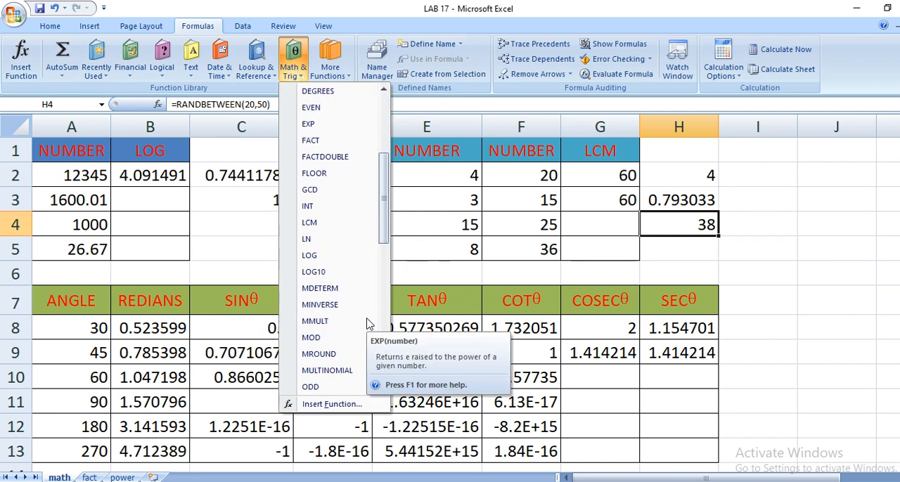
scroll(368, 325, down, 3)
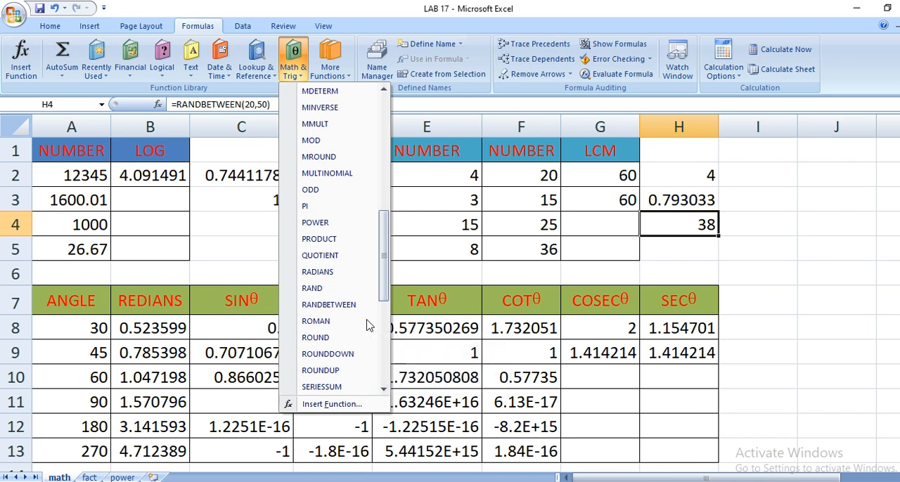
scroll(368, 325, down, 1)
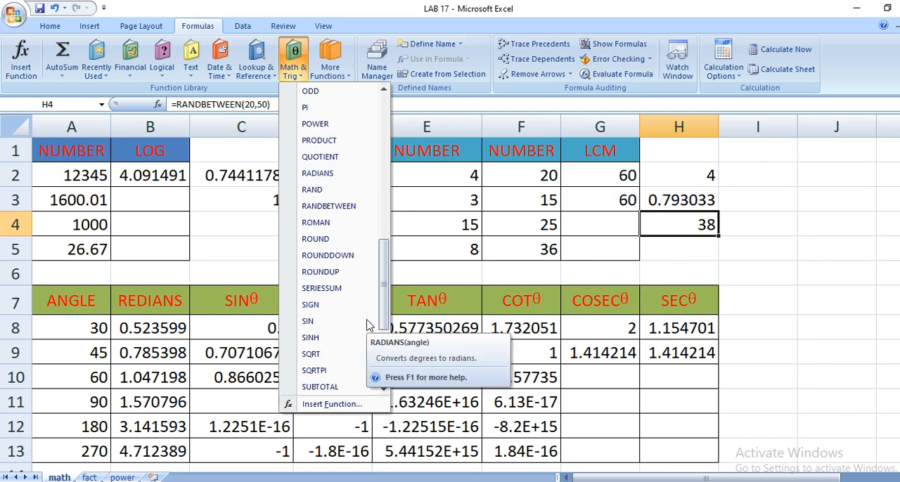
scroll(368, 325, down, 3)
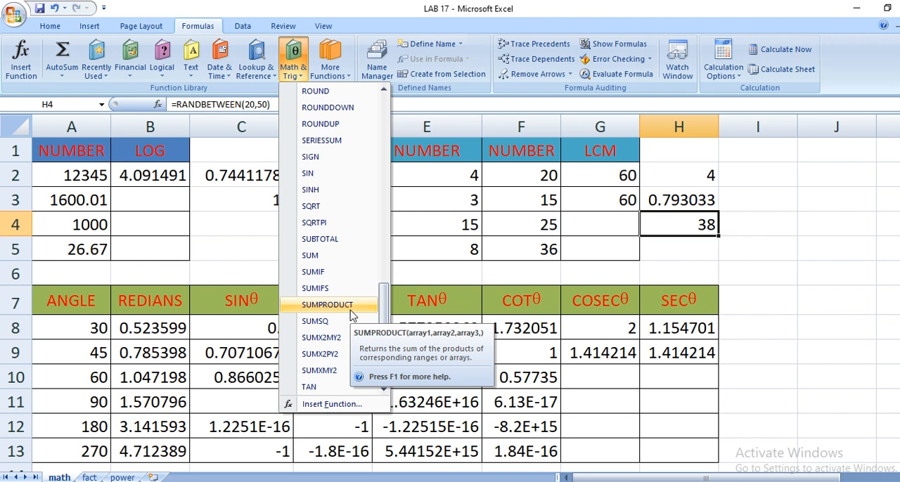
scroll(352, 316, down, 2)
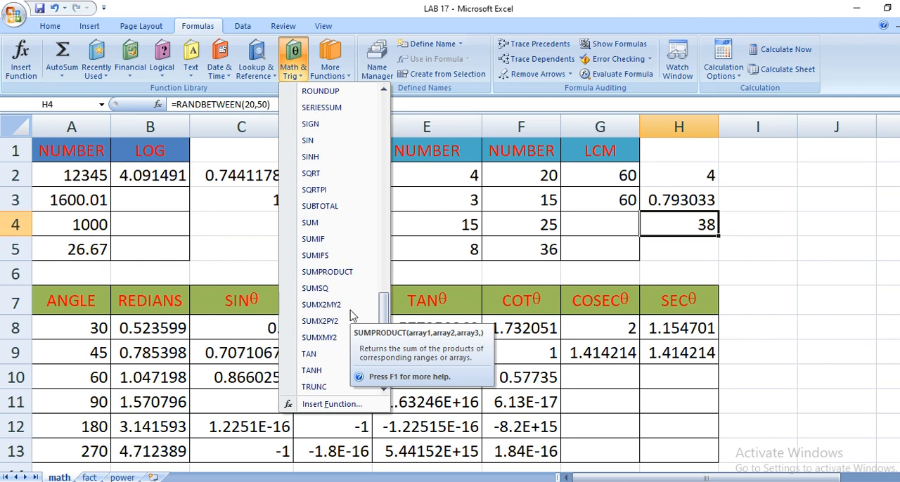
scroll(353, 317, up, 10)
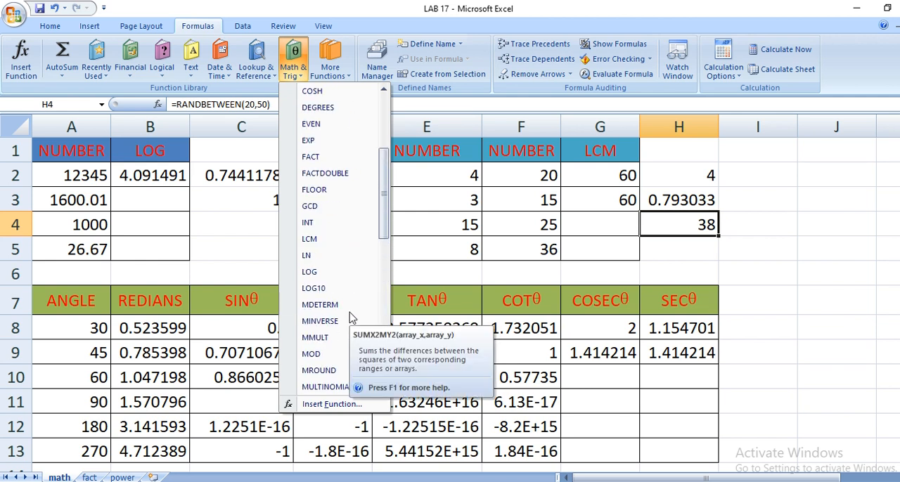
scroll(353, 317, up, 1)
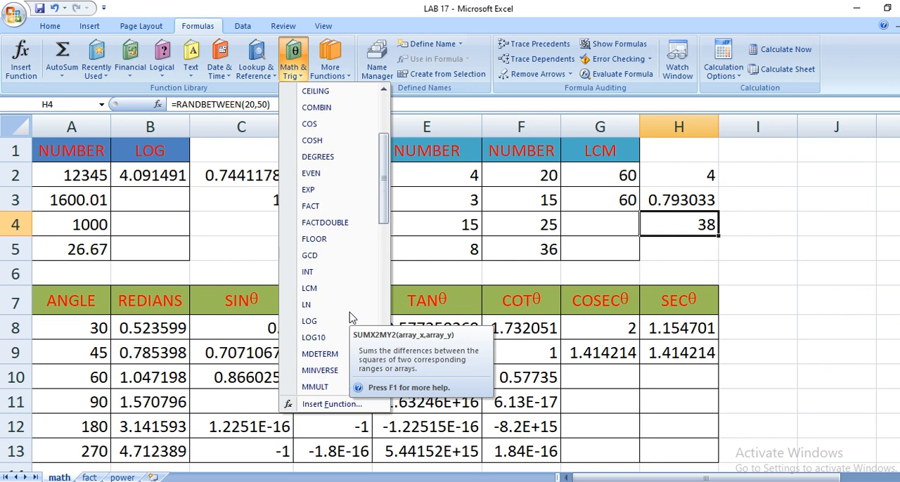
scroll(353, 318, up, 1)
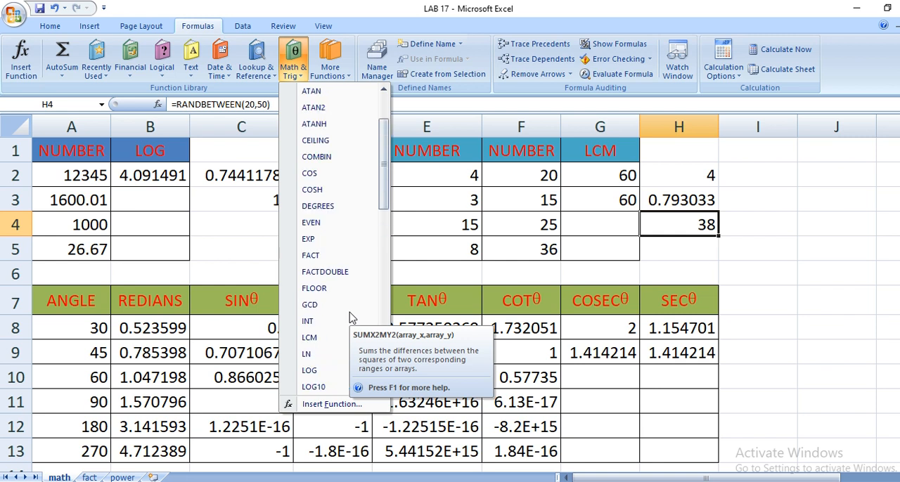
scroll(352, 318, up, 1)
scroll(352, 318, up, 1)
scroll(353, 317, down, 7)
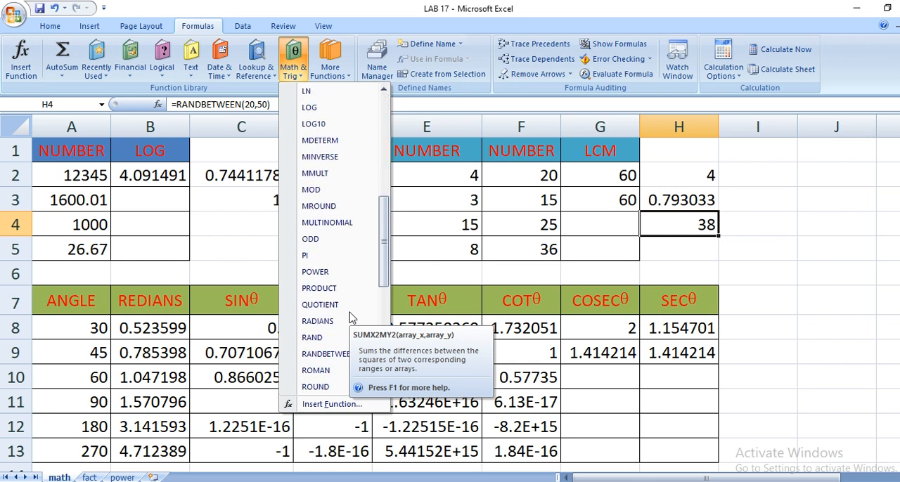
scroll(352, 318, down, 2)
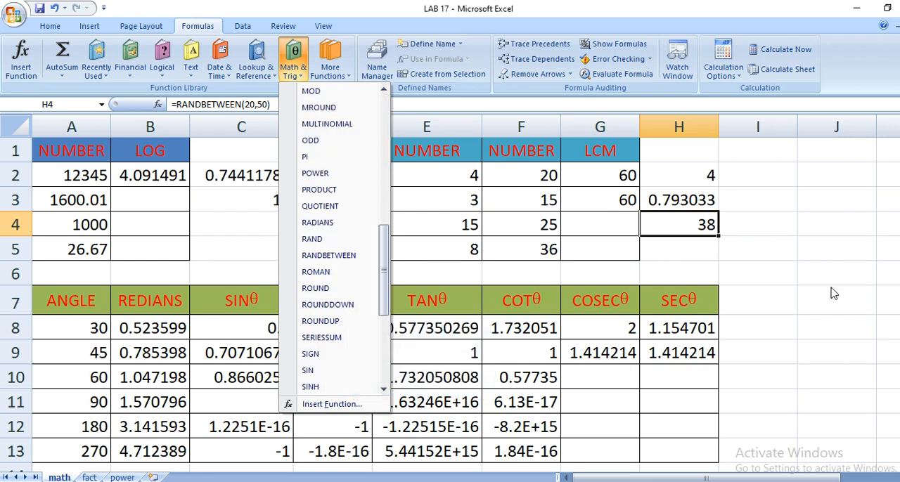
click(672, 254)
Insert the ROMAN function in cell I2 with H2 as its number.
click(773, 173)
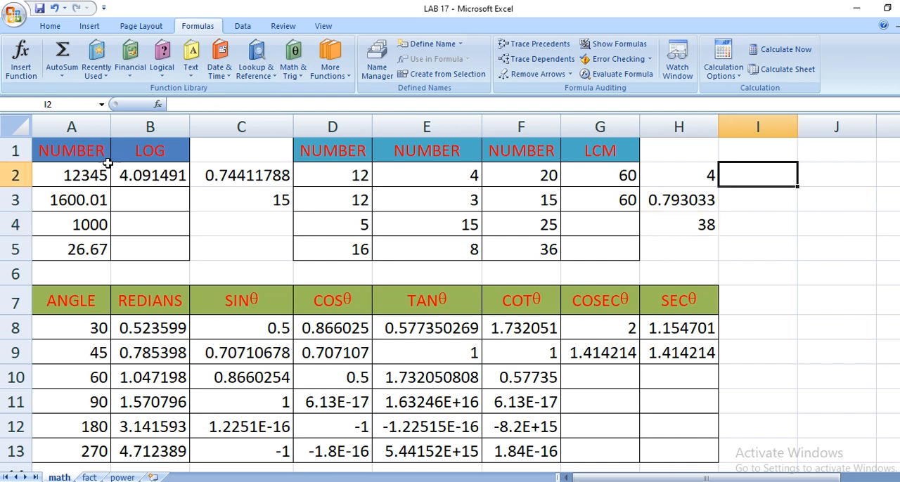
click(292, 67)
scroll(312, 359, down, 9)
scroll(311, 361, down, 1)
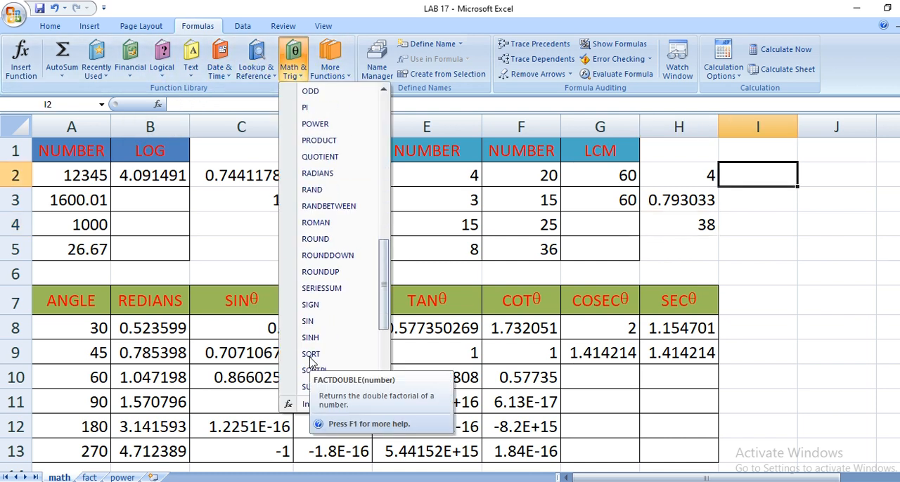
click(320, 221)
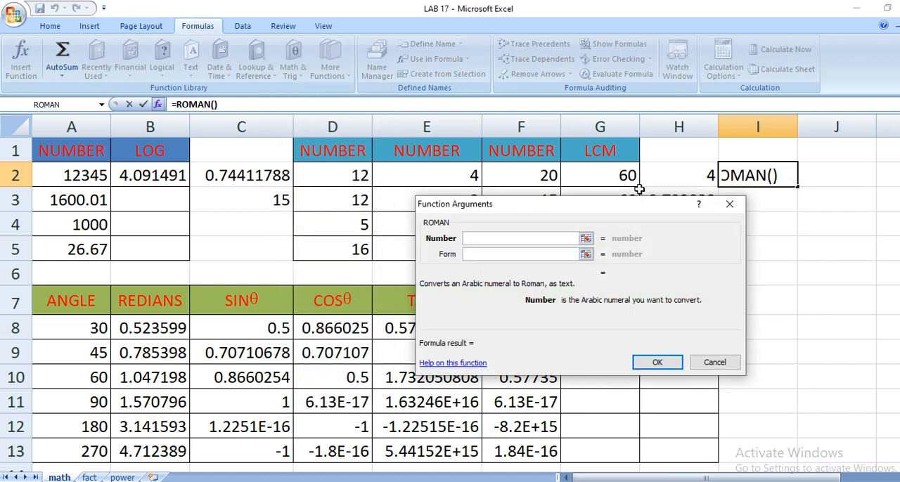
click(680, 178)
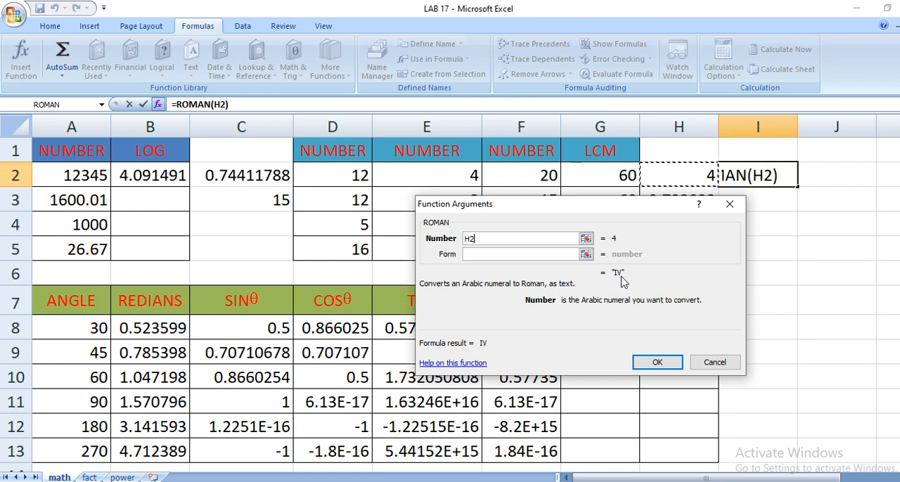
click(651, 364)
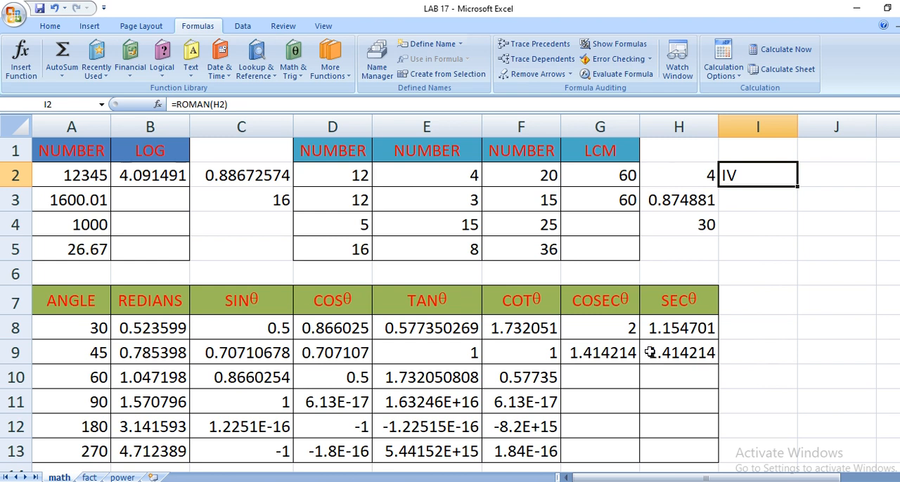
Set up the ROMAN function in cell I4 with H4 as its number.
click(760, 229)
click(292, 63)
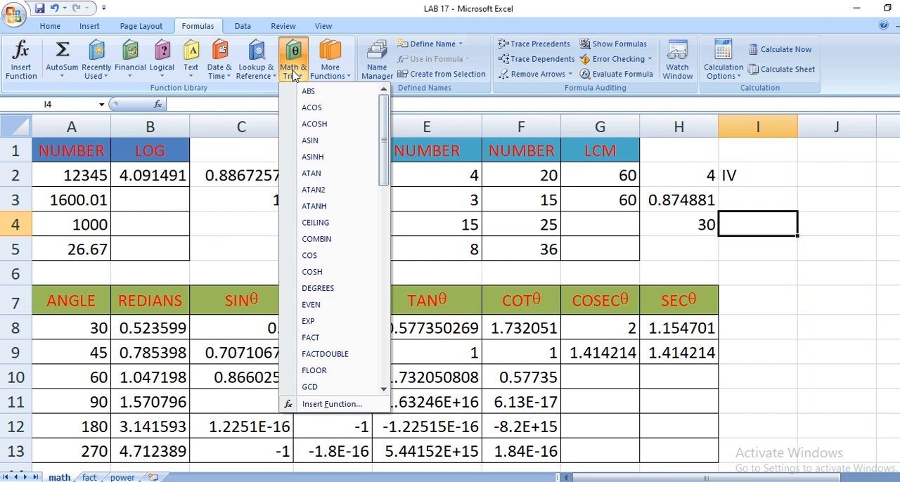
scroll(330, 310, down, 7)
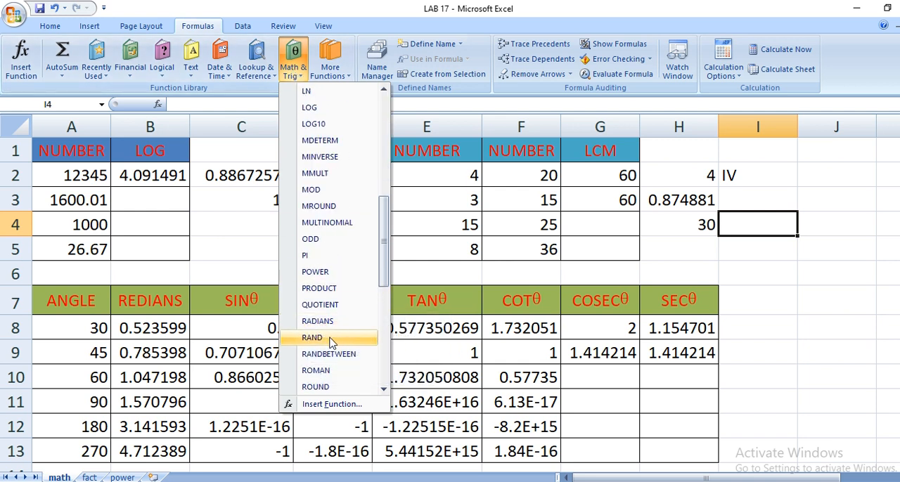
click(318, 371)
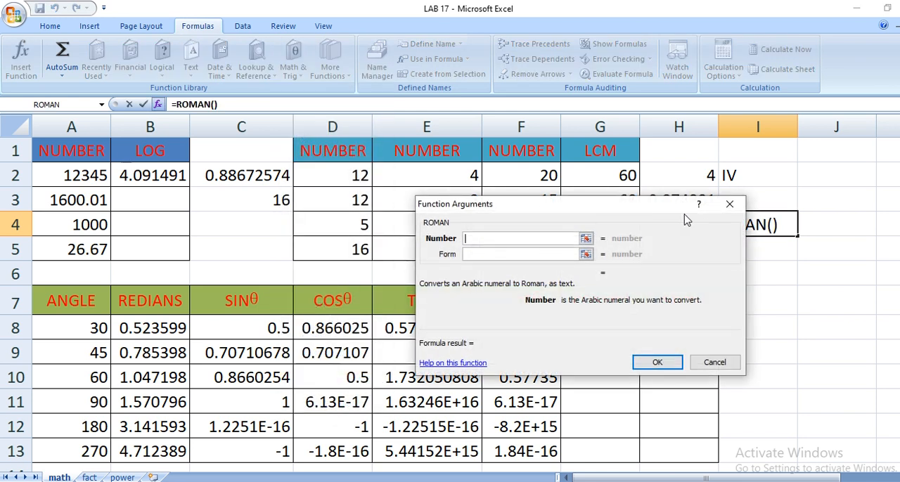
drag(628, 211, 435, 185)
click(667, 232)
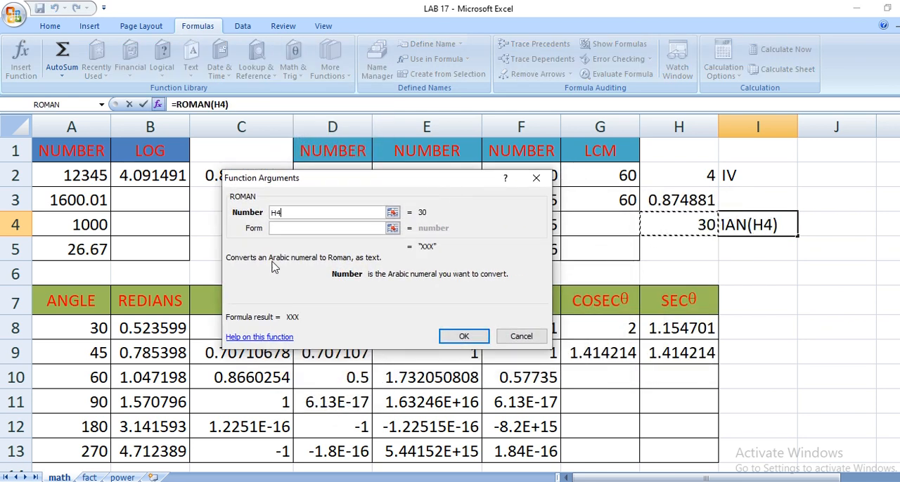